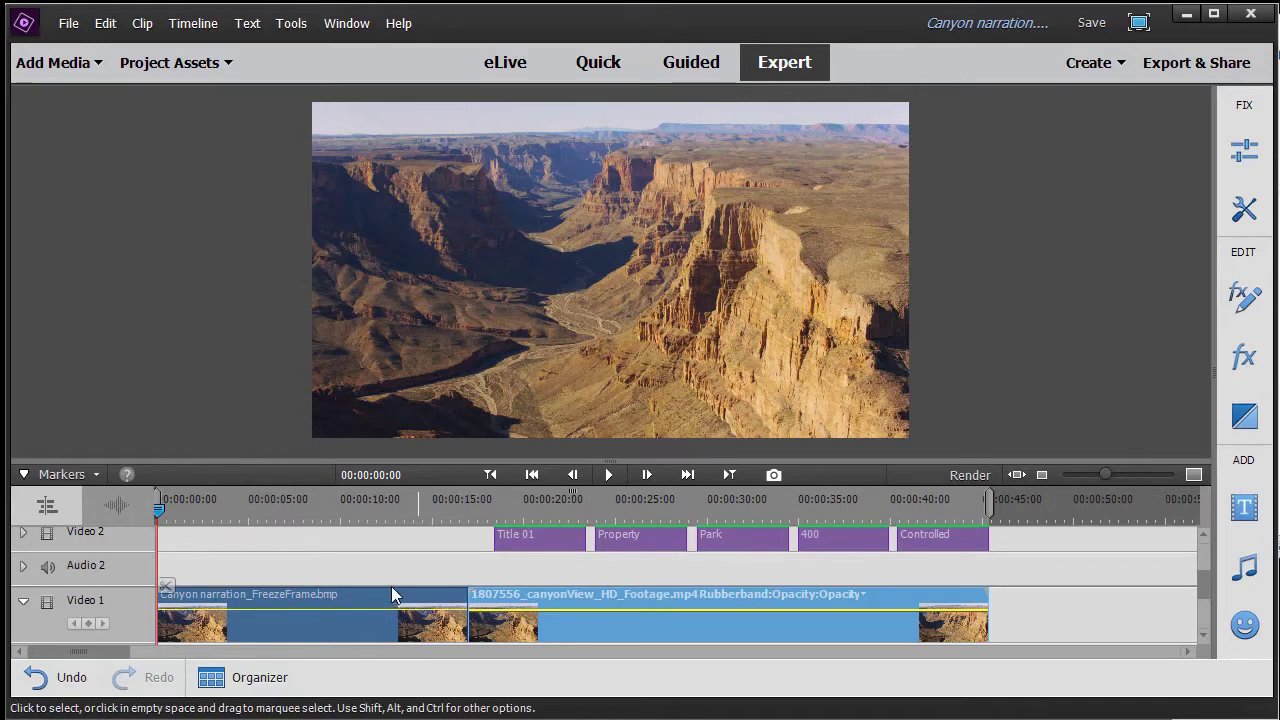
Step: Play the movie from the start of the canyon footage and pause on the 'Over People' title at 00:00:19:04
drag(157, 512, 484, 518)
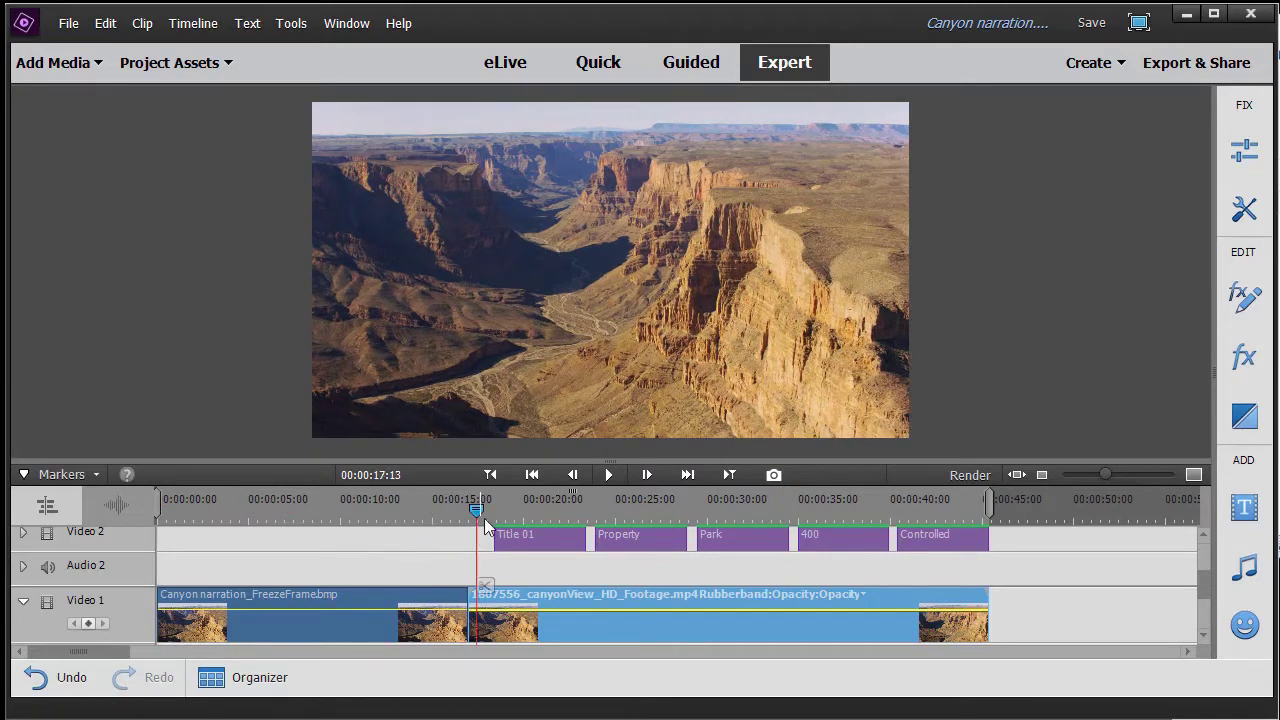
click(613, 475)
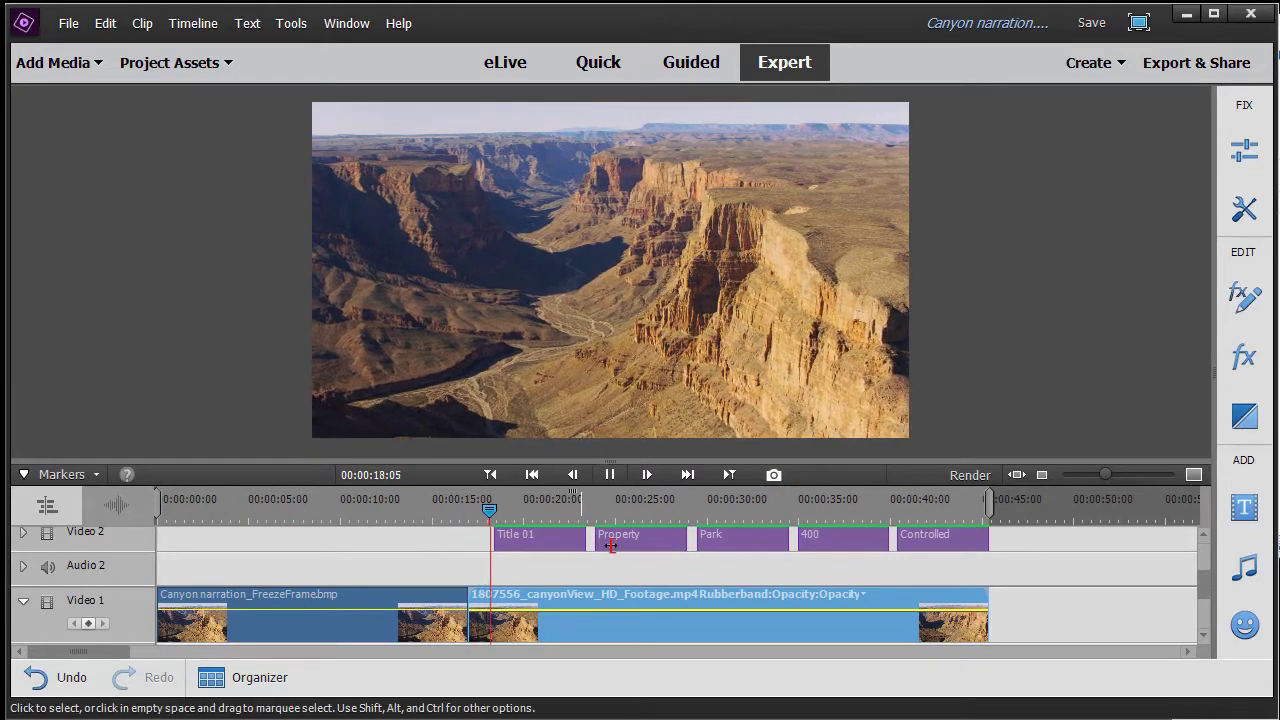
click(609, 475)
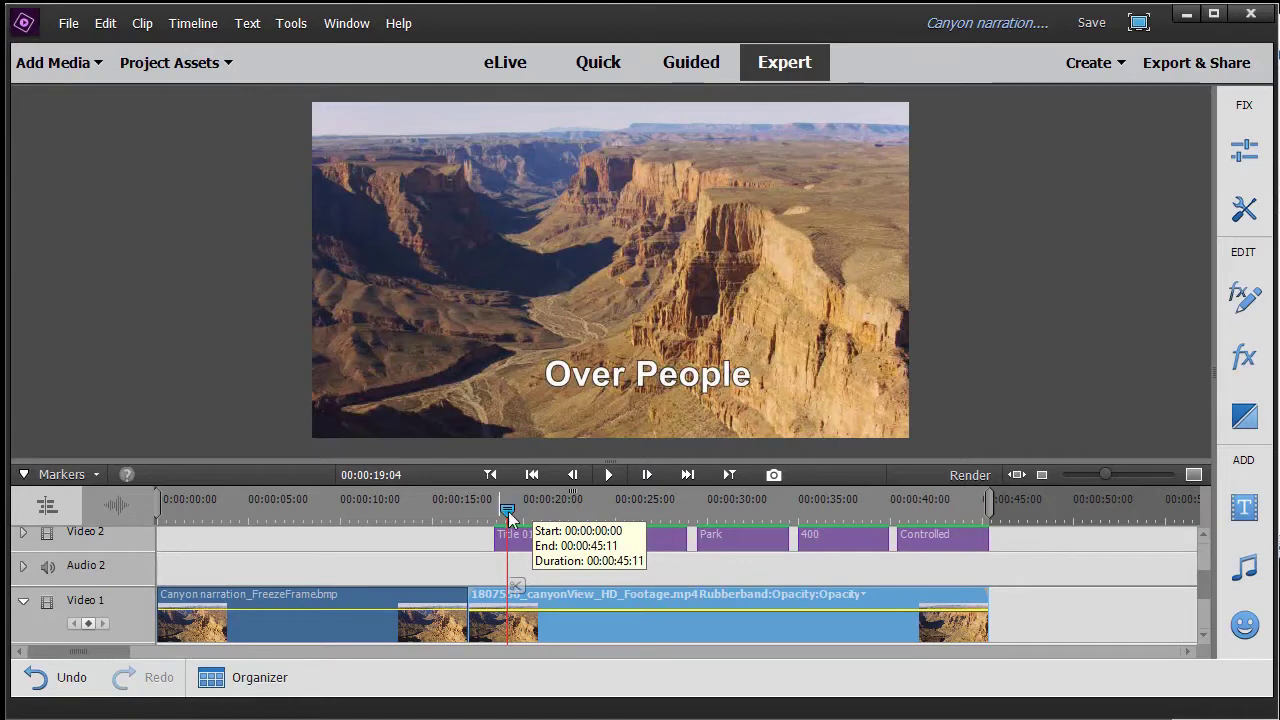
Step: Play from 00:00:00:00 to the 'Over 400 feet' title, pause at 37:23, then rewind to the start
click(510, 511)
drag(510, 511, 97, 536)
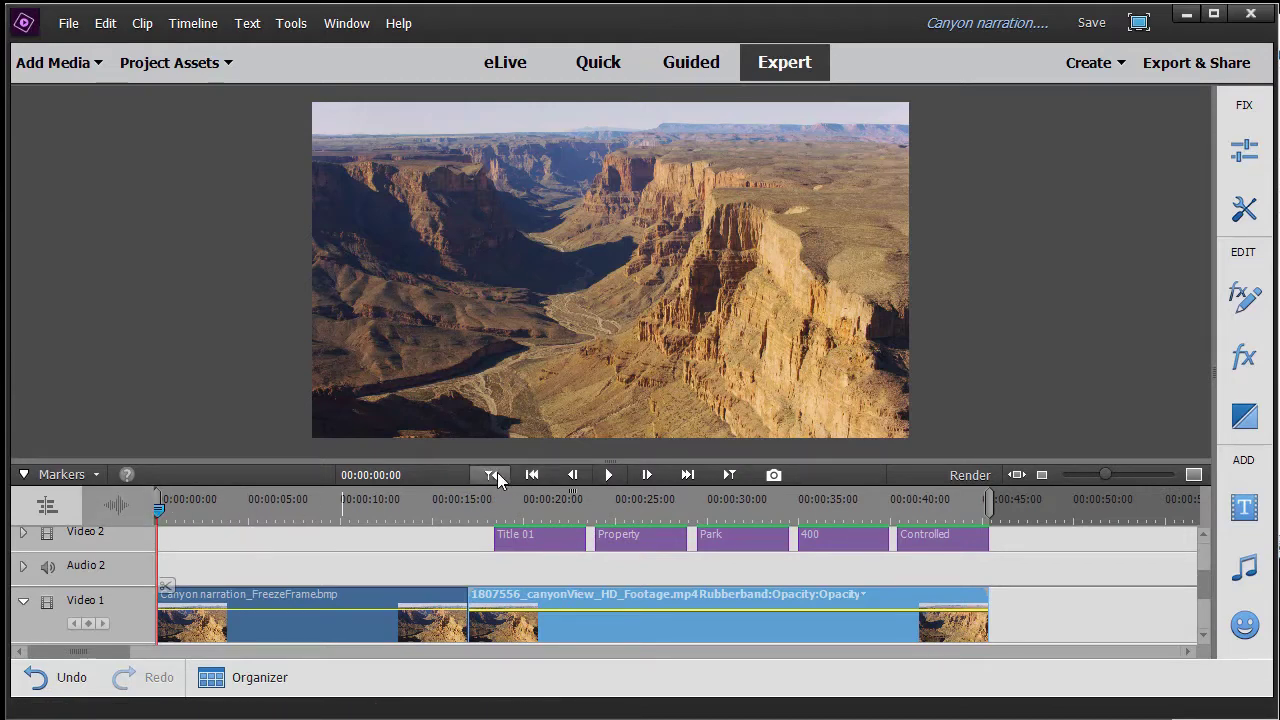
click(611, 475)
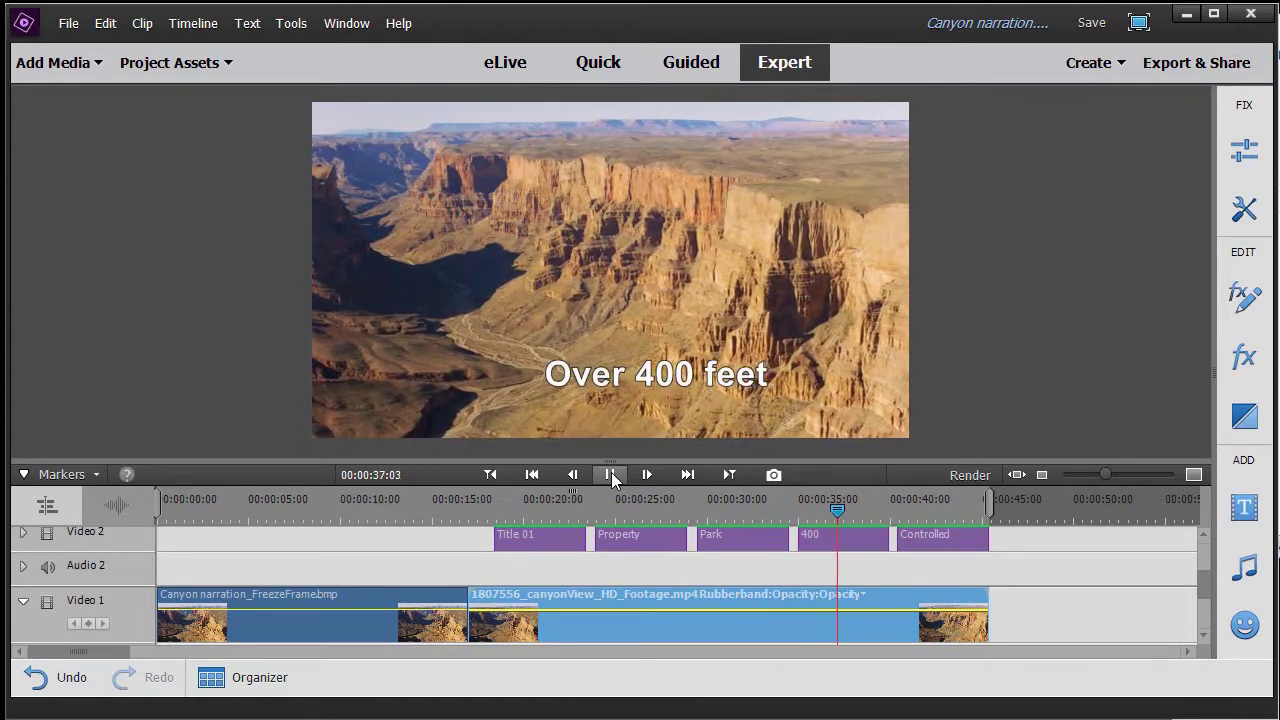
click(611, 474)
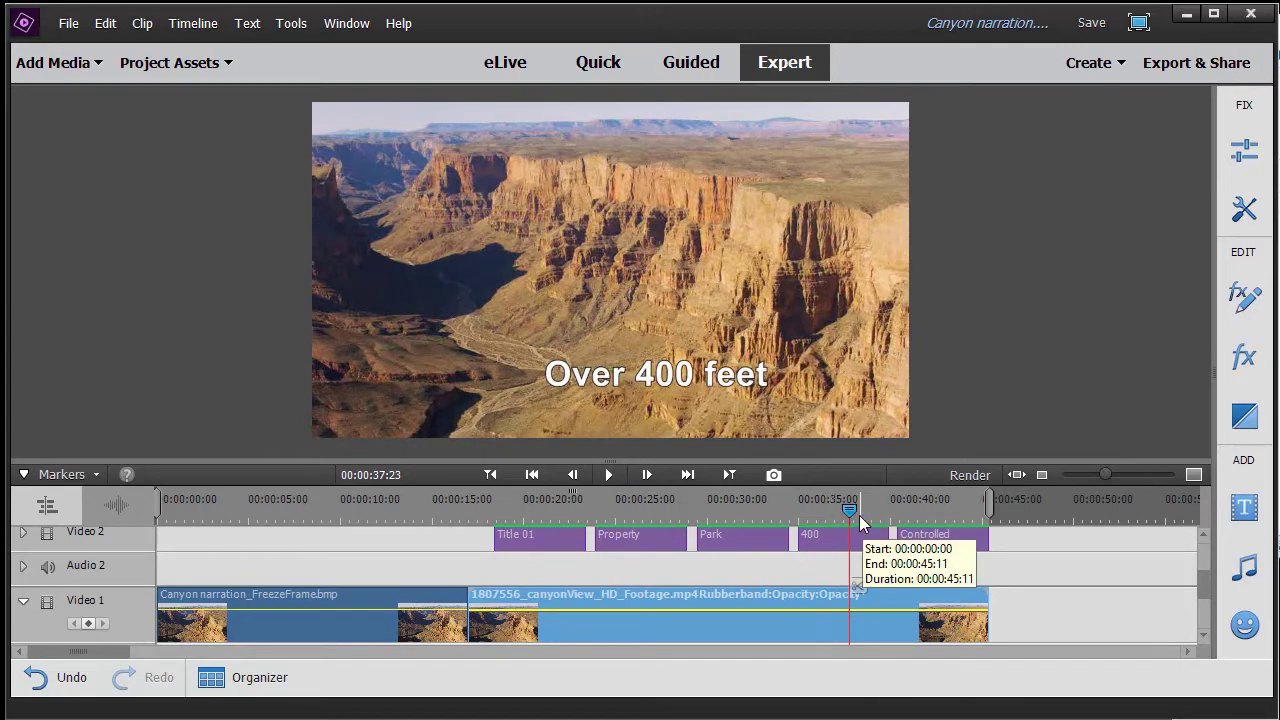
drag(847, 510, 123, 533)
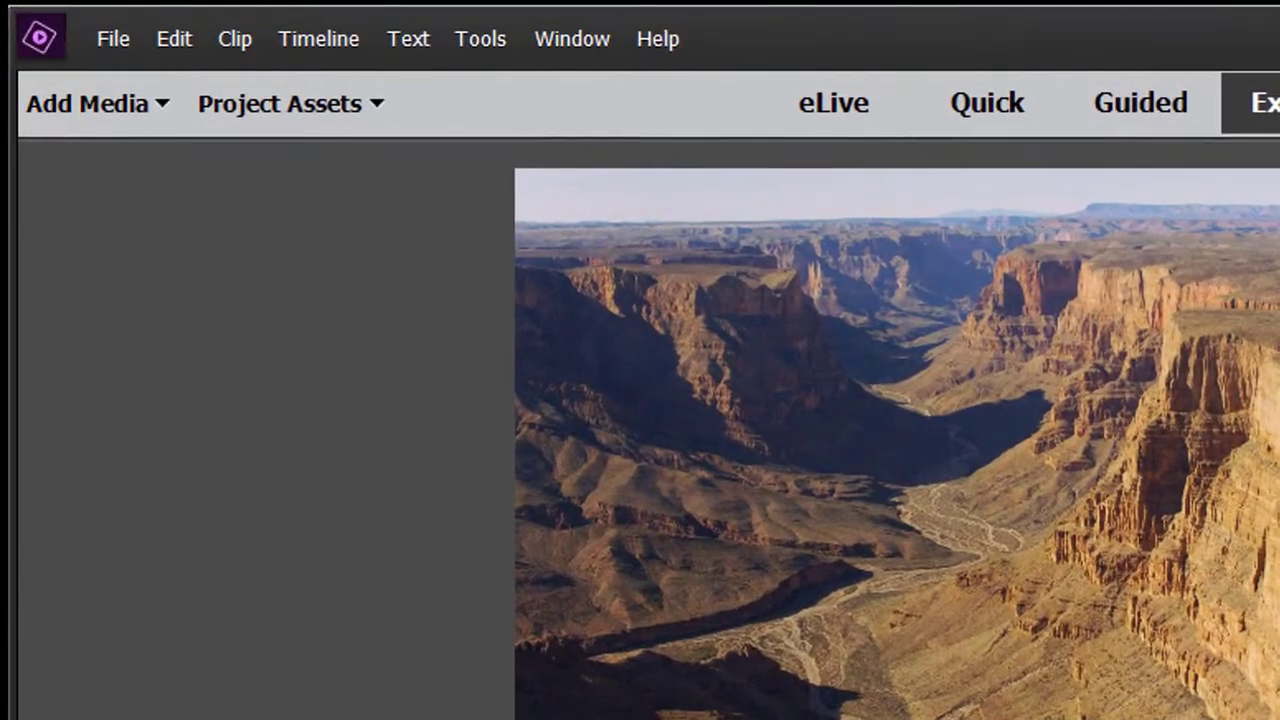
Step: Save the project and open the Narration recorder from the Tools menu
key(ctrl+s)
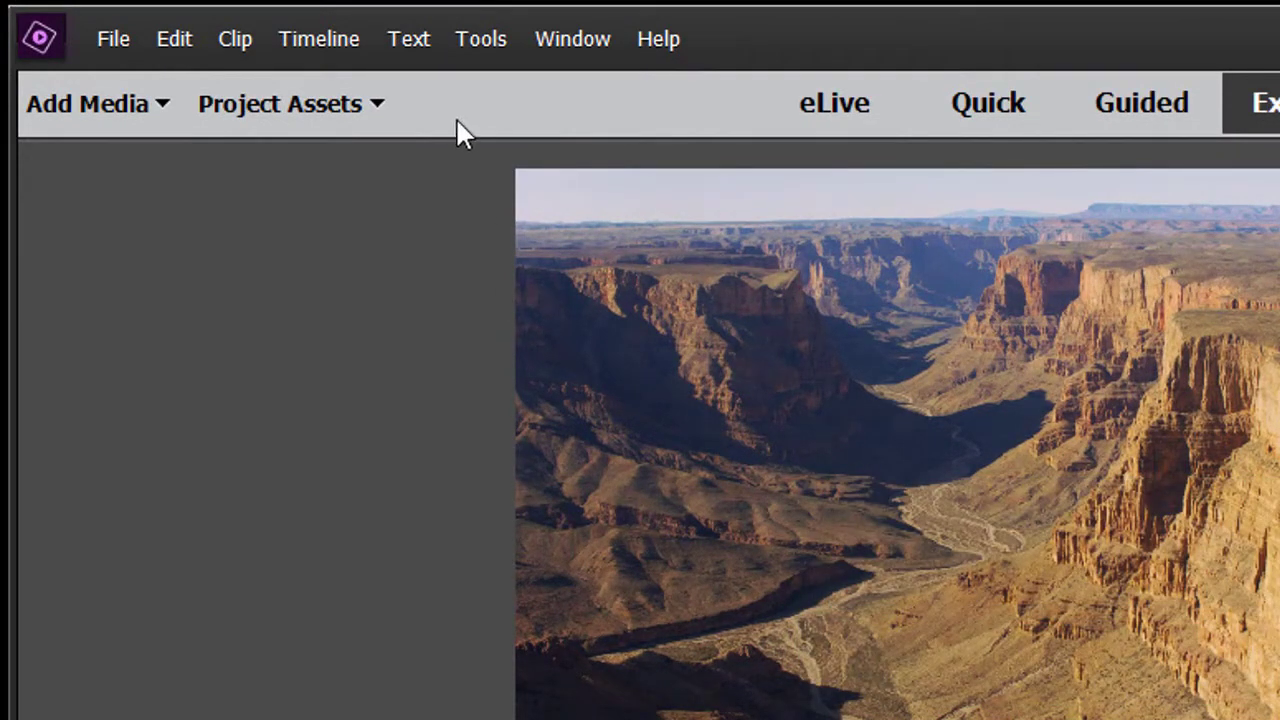
click(472, 42)
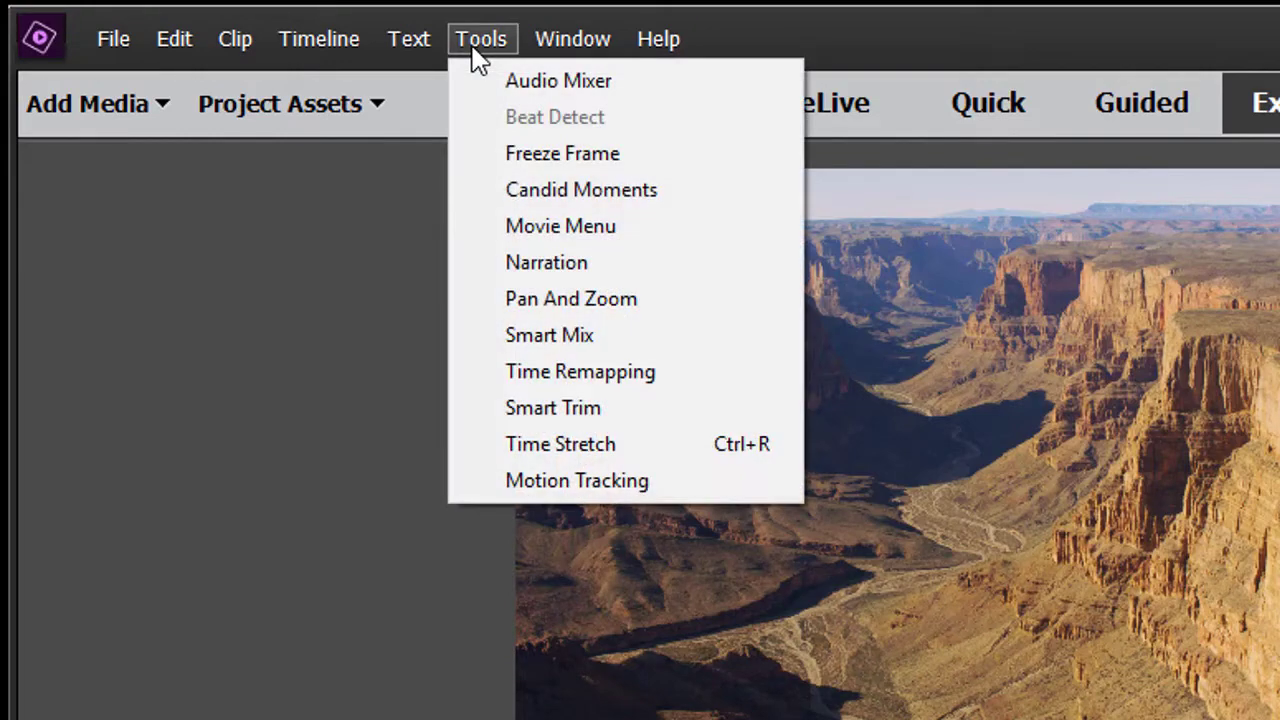
click(658, 261)
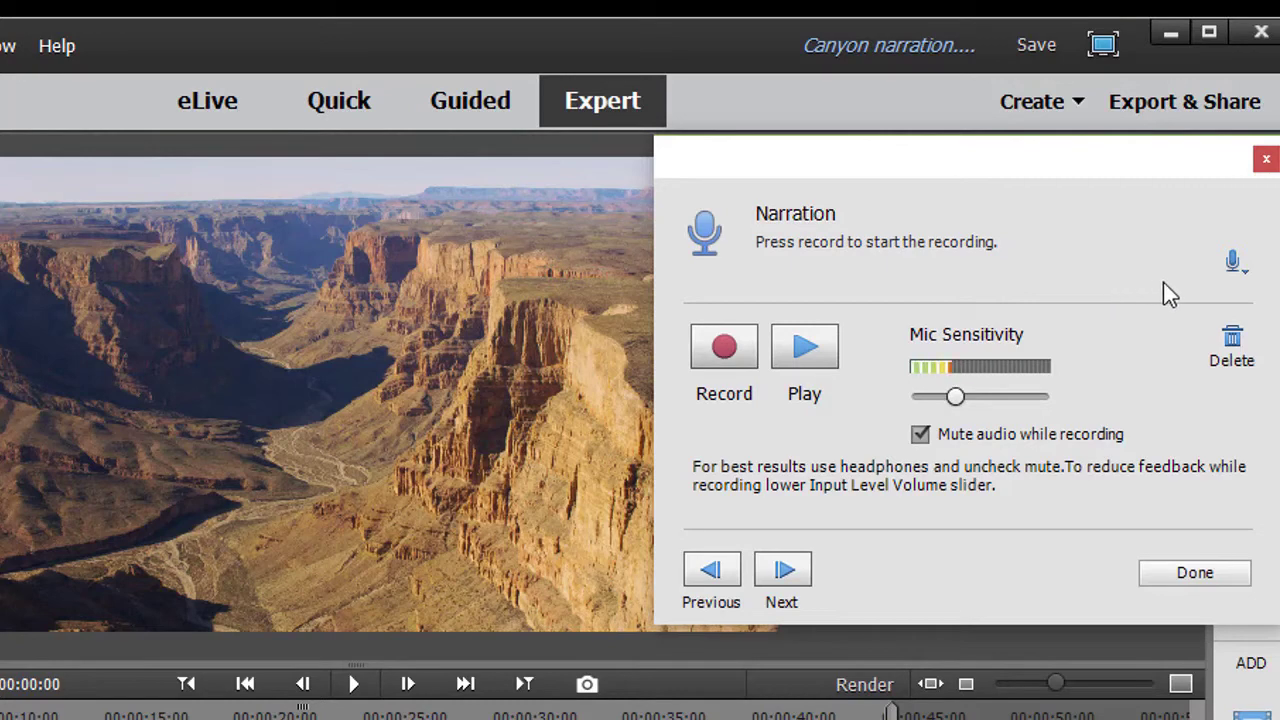
Step: Move the Narration panel off the preview and confirm Blue Snowball is the mic source
drag(1044, 180, 333, 203)
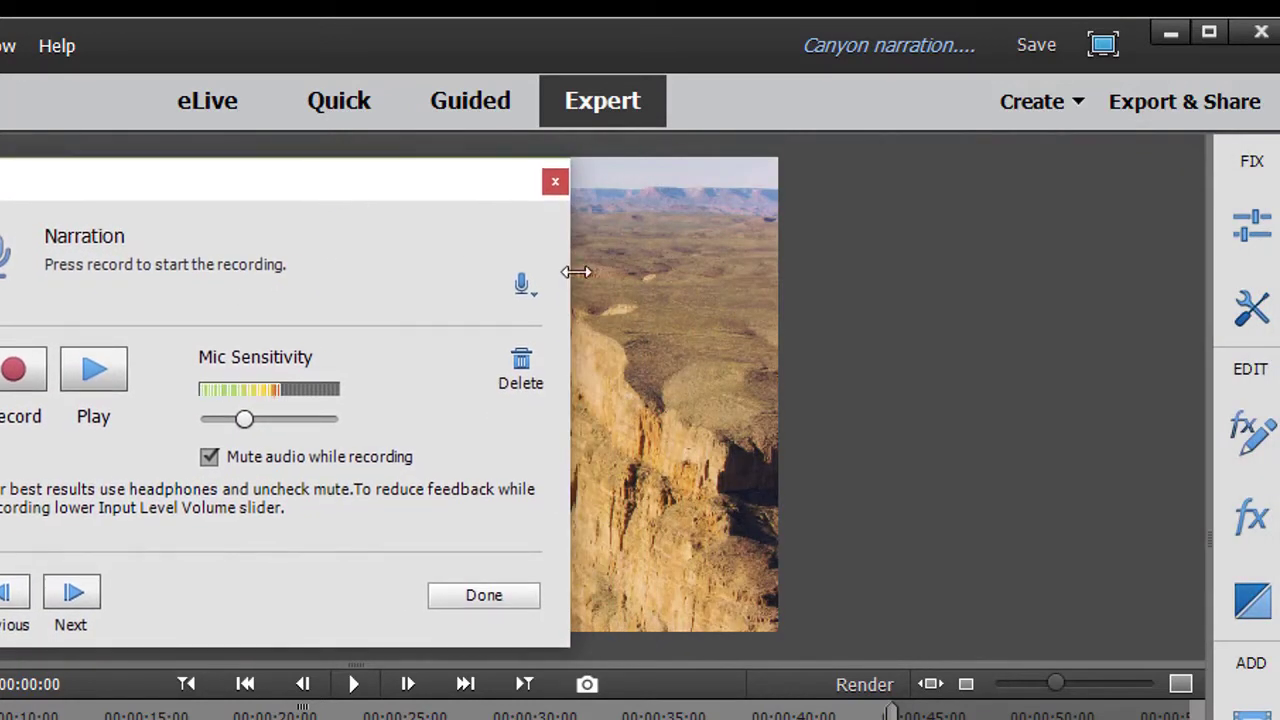
click(521, 285)
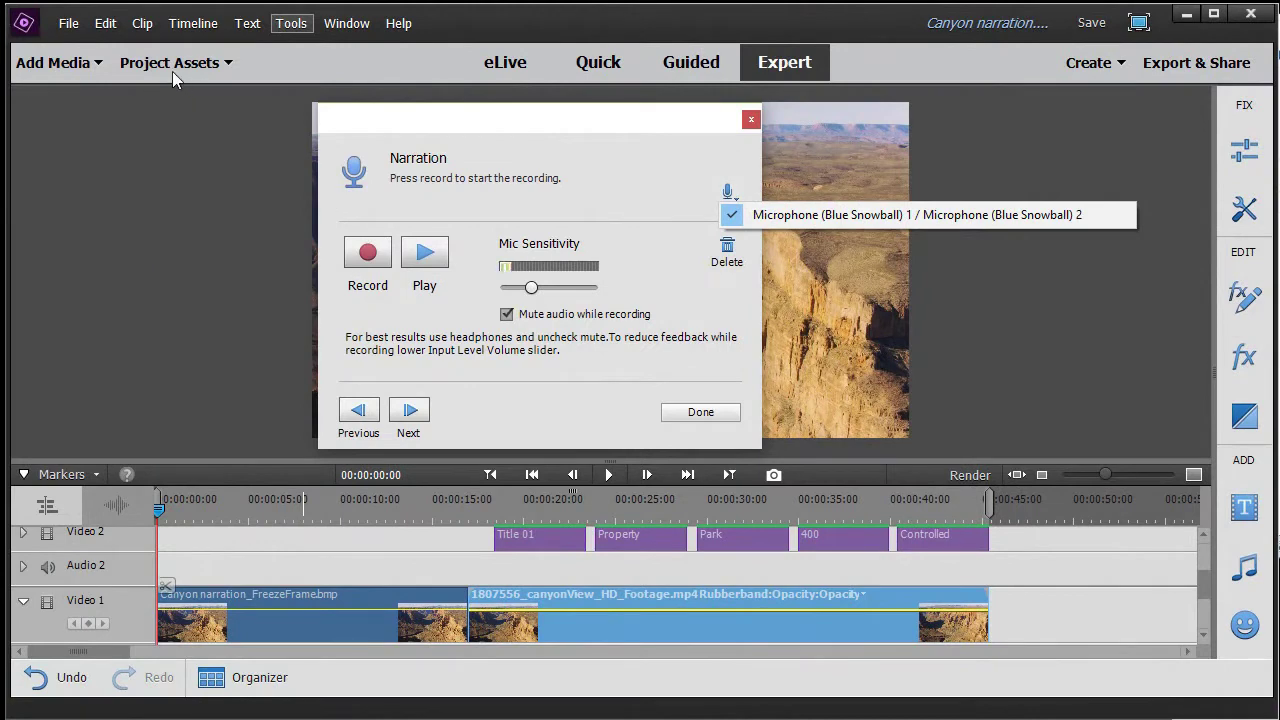
click(106, 23)
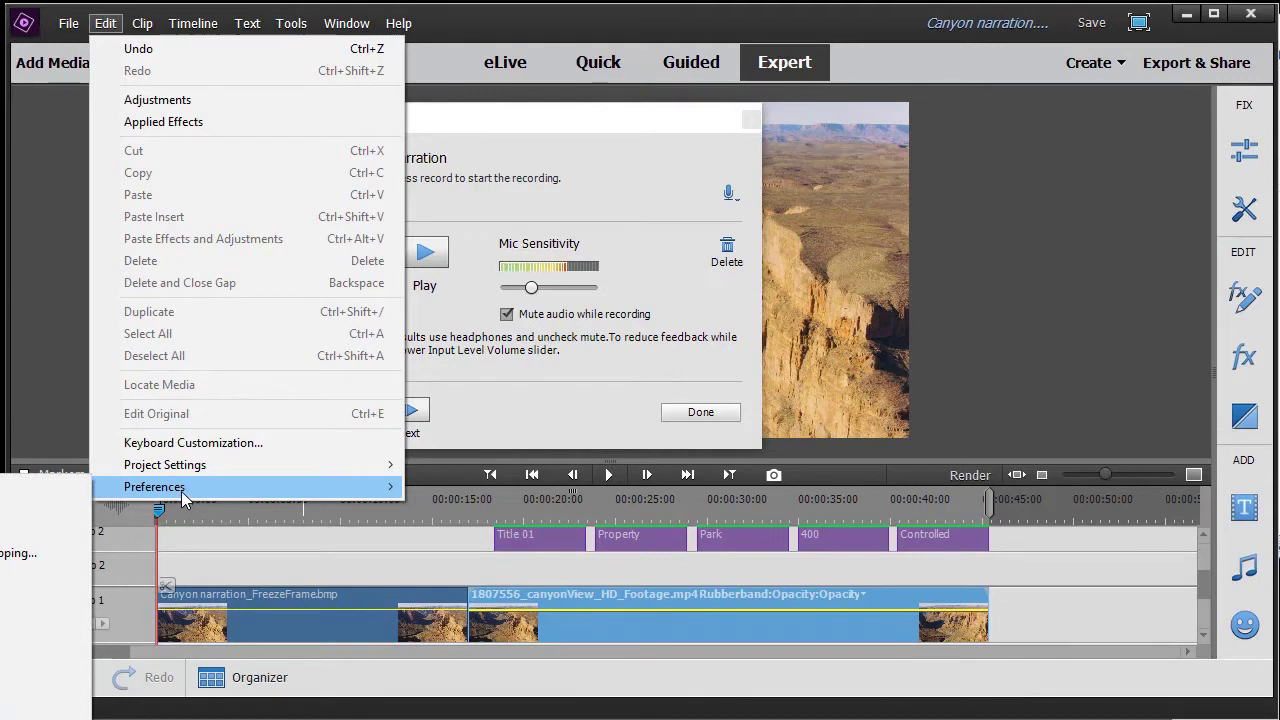
Step: Review the Audio Hardware Default Input microphones, then cancel with Blue Snowball unchanged
click(41, 541)
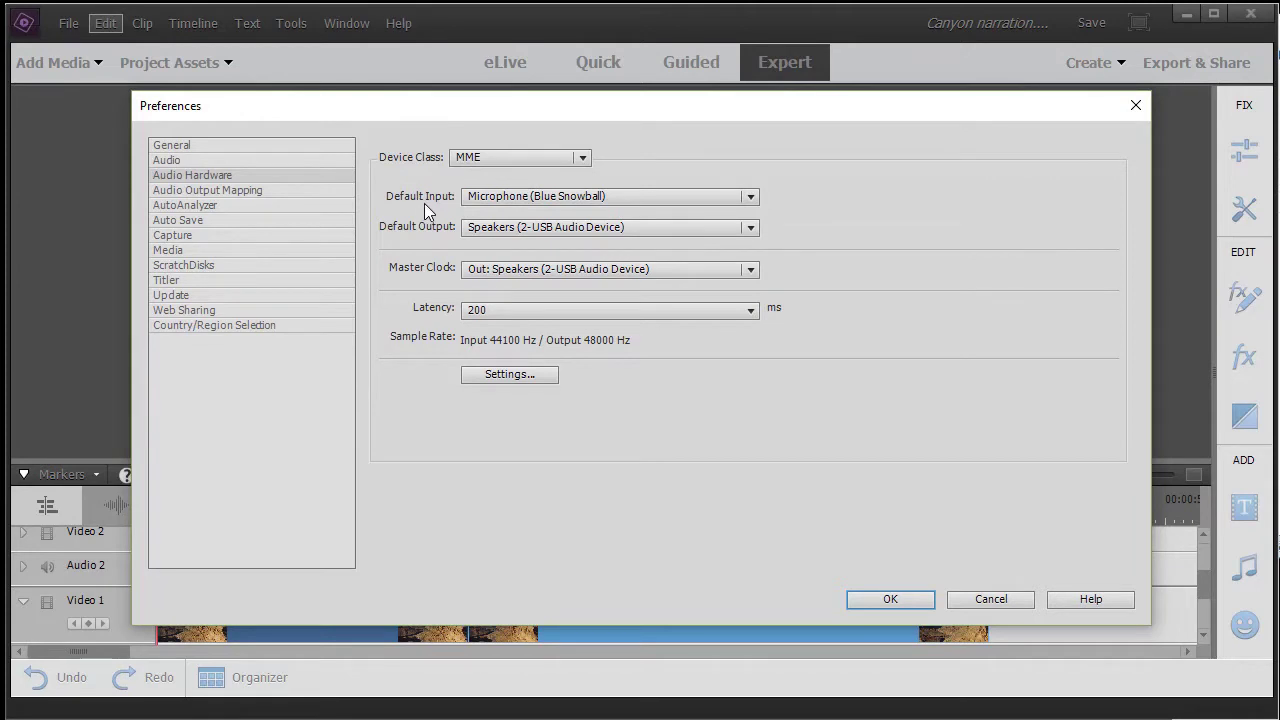
click(752, 197)
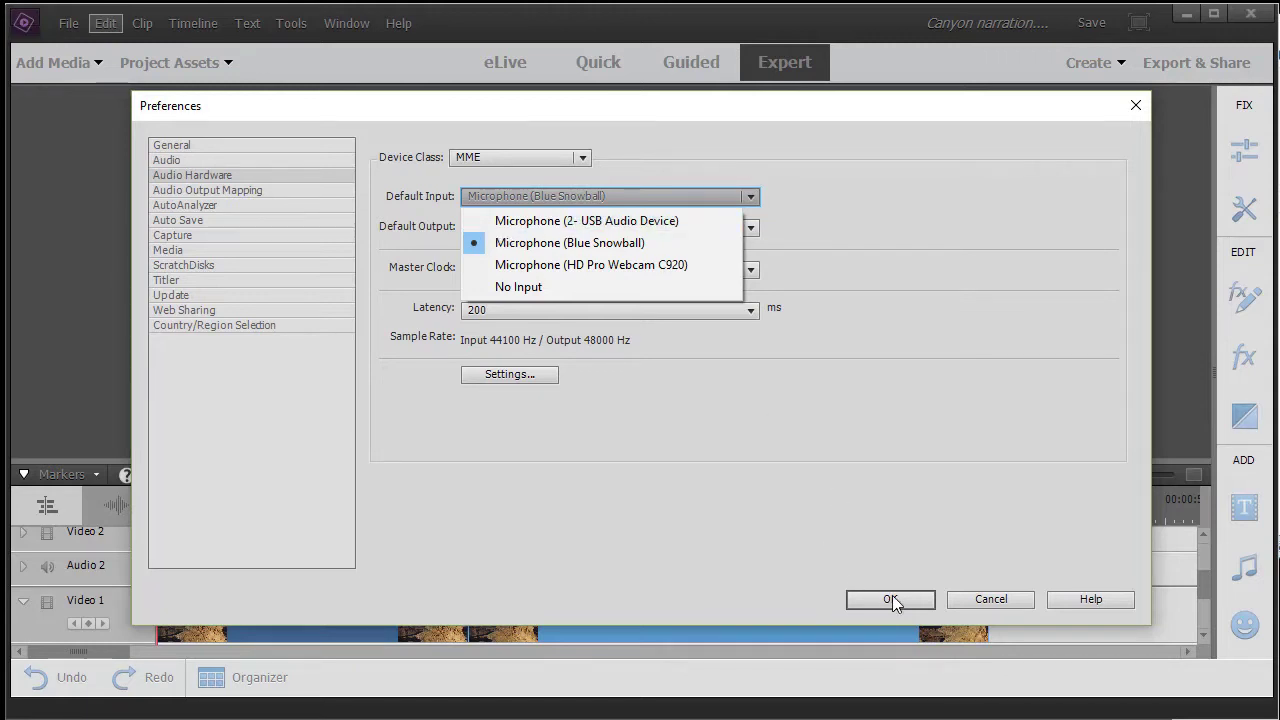
click(989, 598)
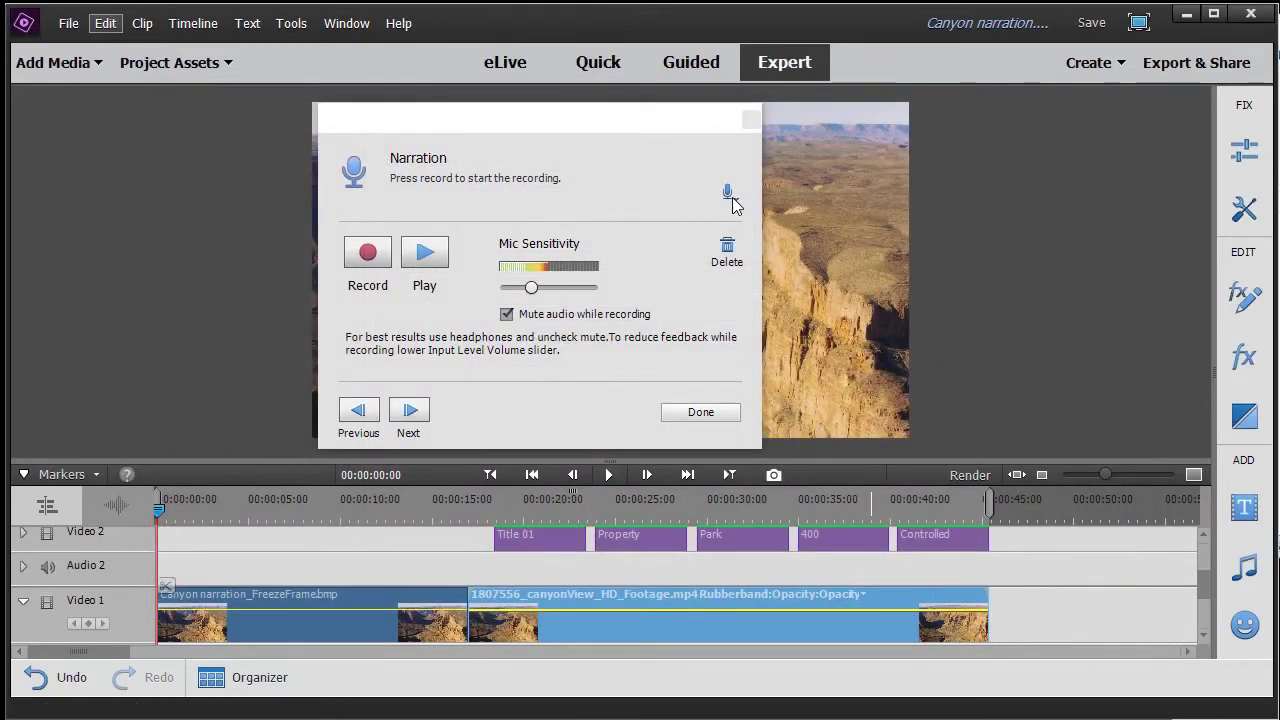
Step: Move and resize the Narration panel to the upper right beside the preview
drag(540, 129, 931, 263)
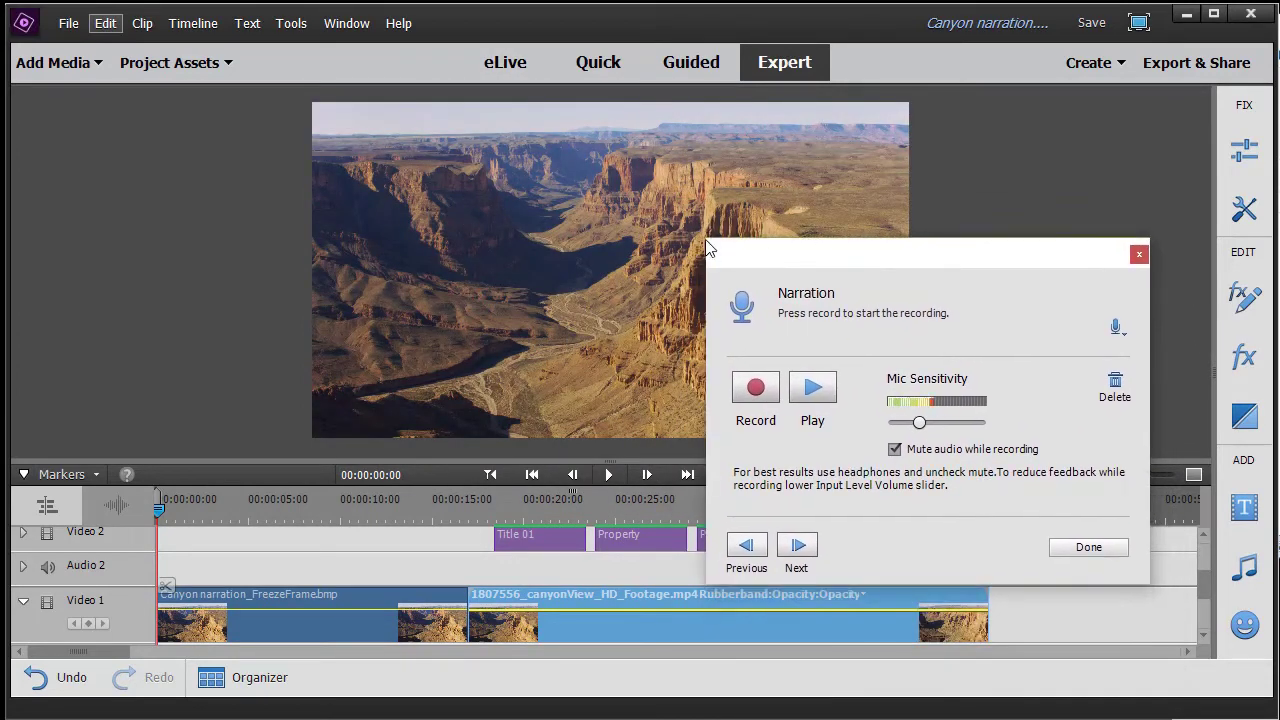
mouse_move(707, 242)
mouse_down()
mouse_move(612, 318)
mouse_move(594, 352)
mouse_move(710, 232)
mouse_up()
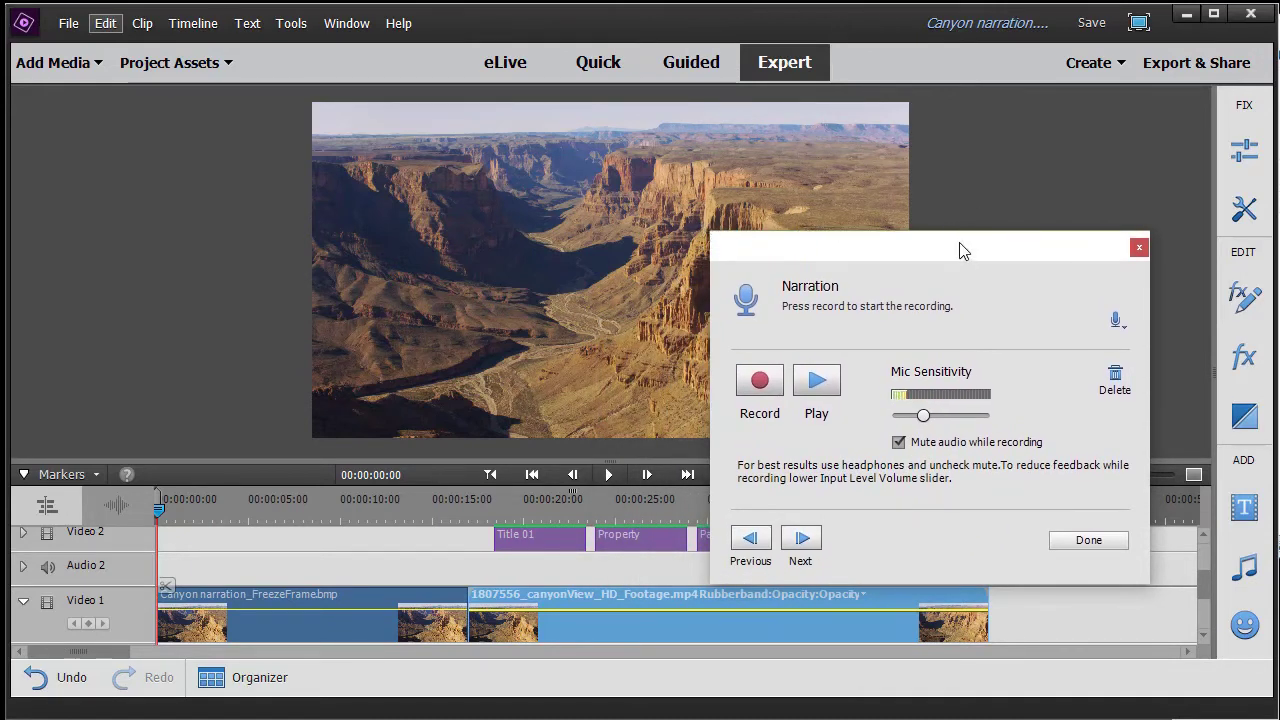
drag(958, 250, 985, 127)
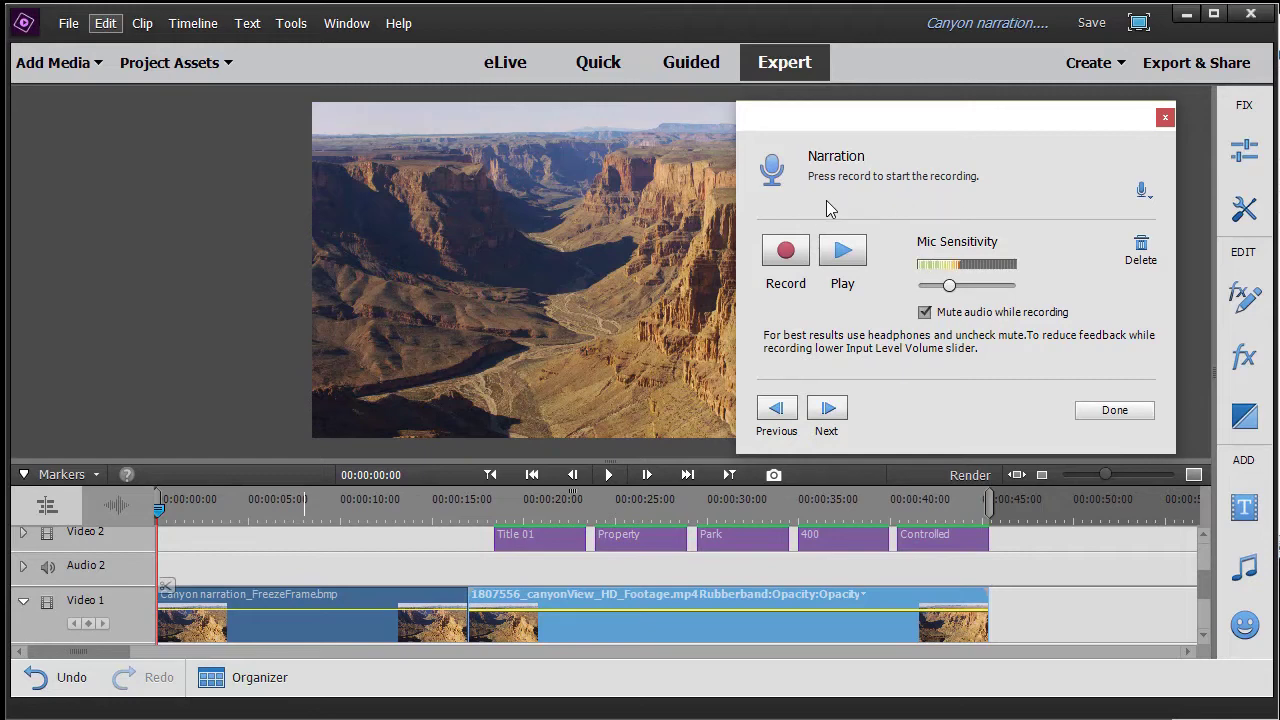
Step: Record a roughly 14-second voice narration, saved as Voice_9.wav
click(787, 254)
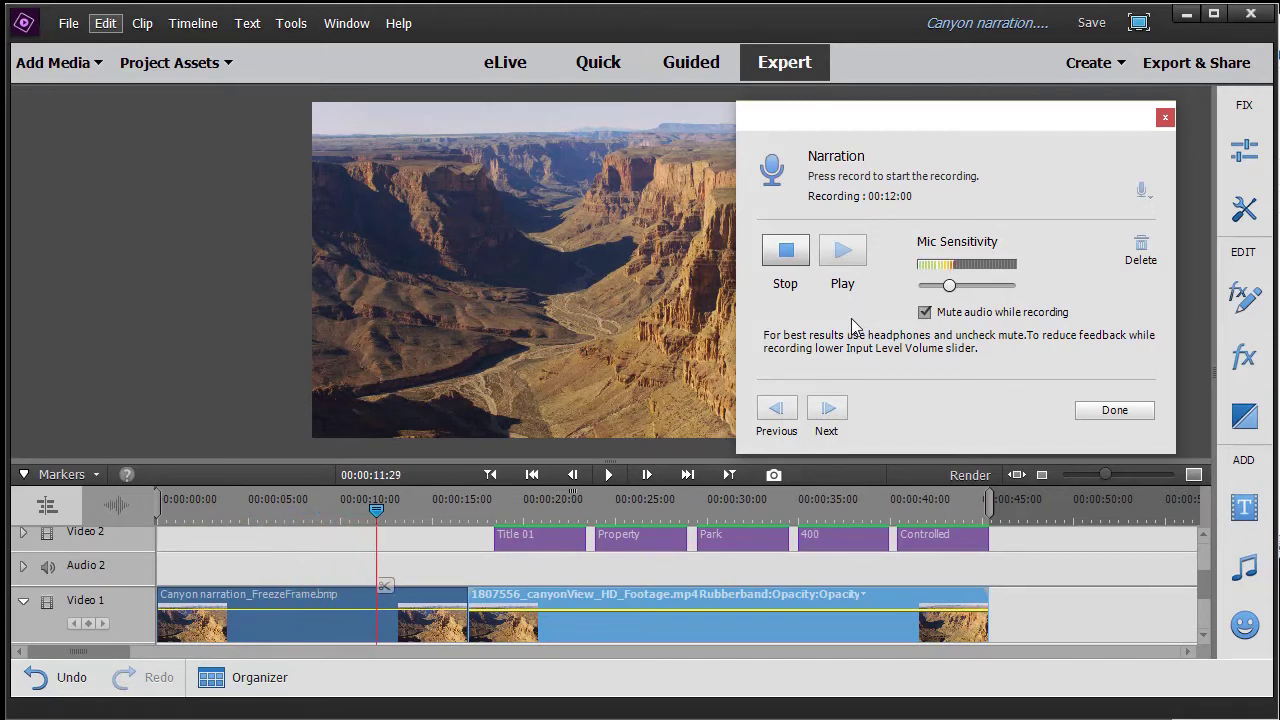
click(786, 251)
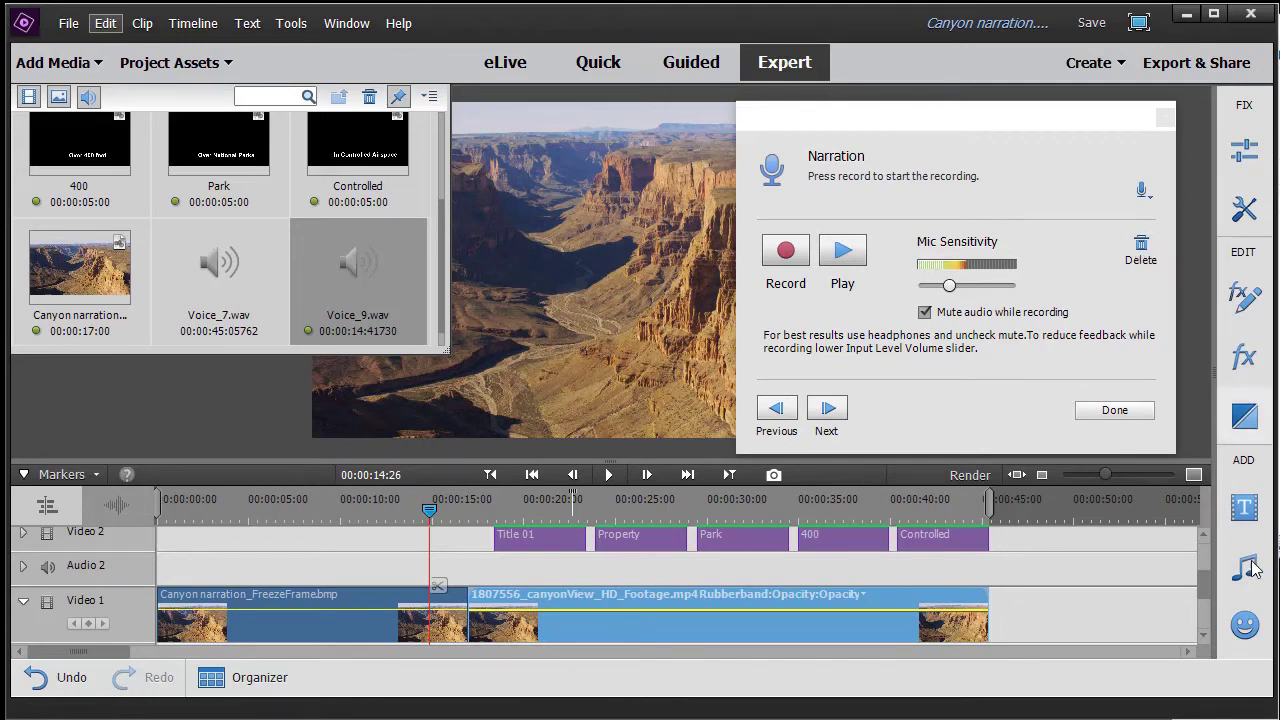
Step: Delete the Voice_9.wav narration take from the Voice track
scroll(1203, 588, down, 1)
scroll(1203, 588, down, 3)
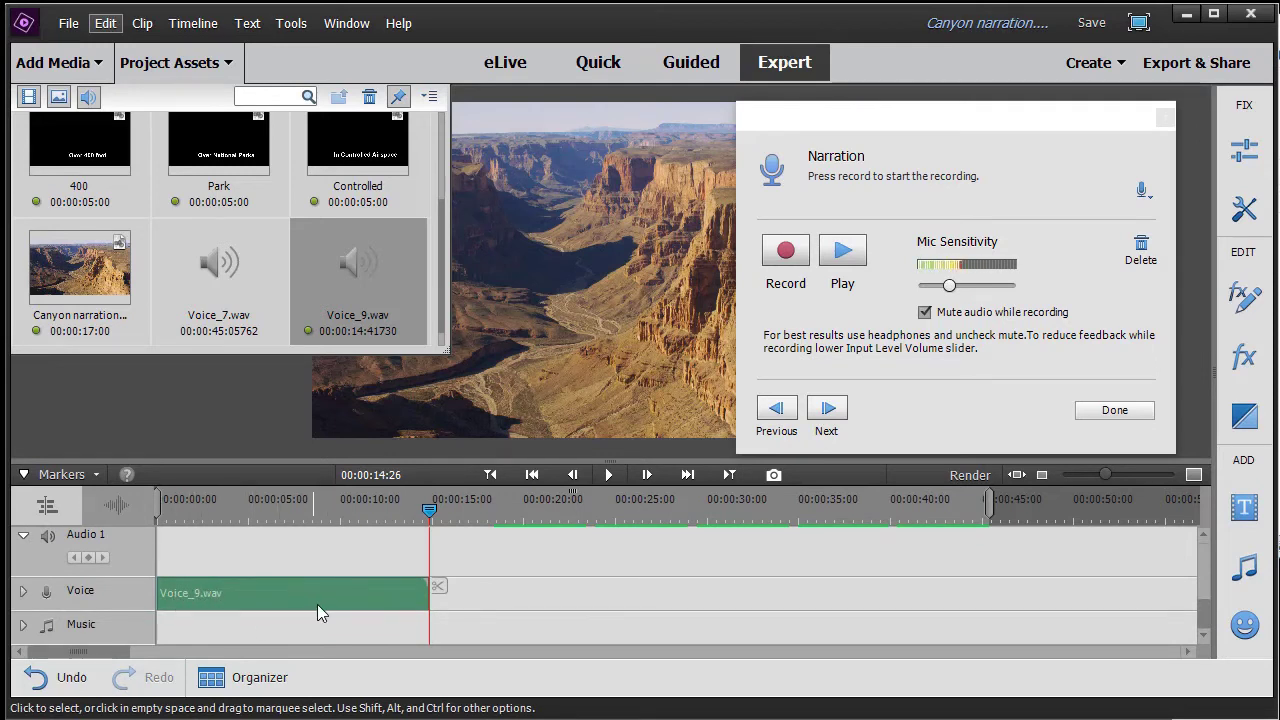
click(1141, 248)
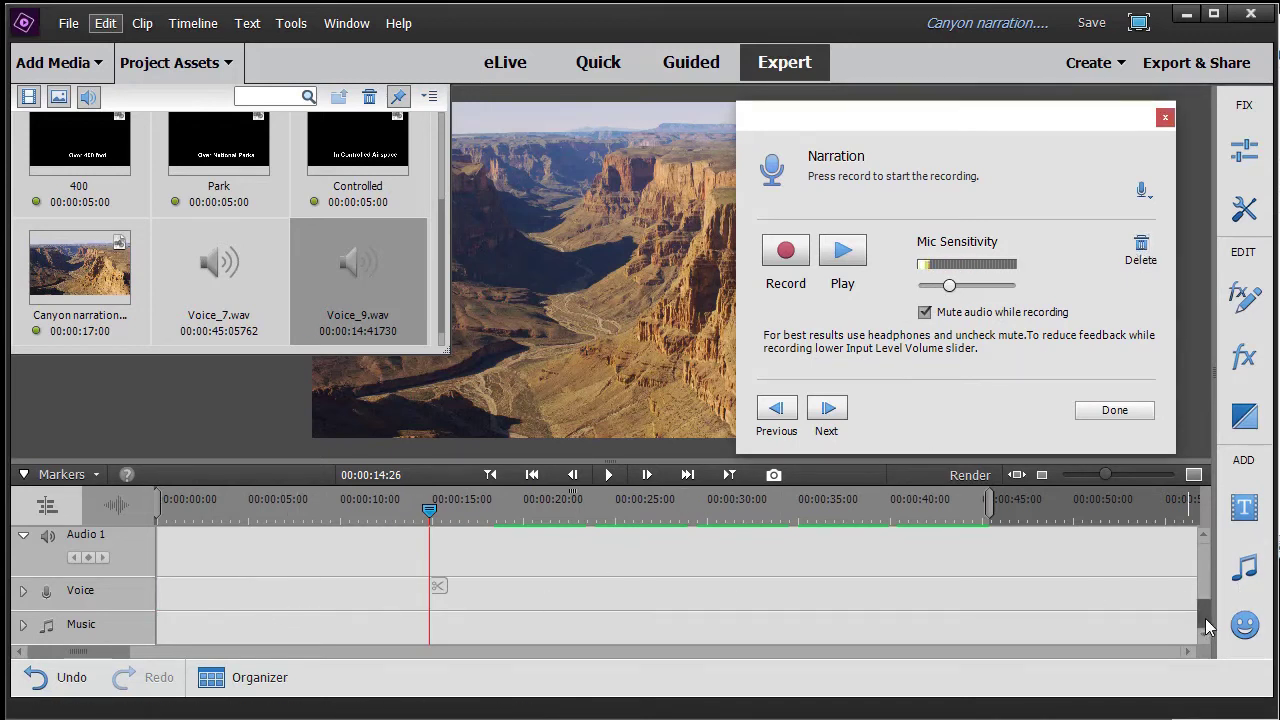
Step: Cut Voice_9.wav from Project Assets and hide the assets panel
drag(1205, 622, 1203, 572)
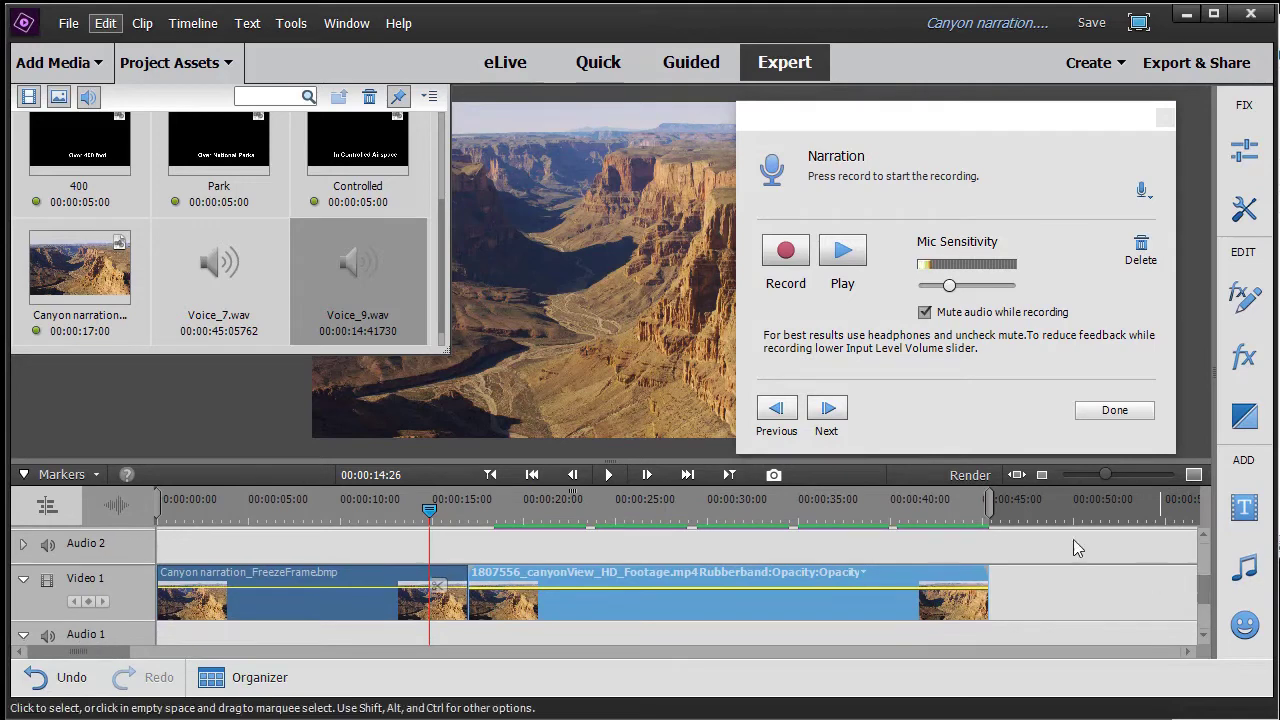
right_click(343, 249)
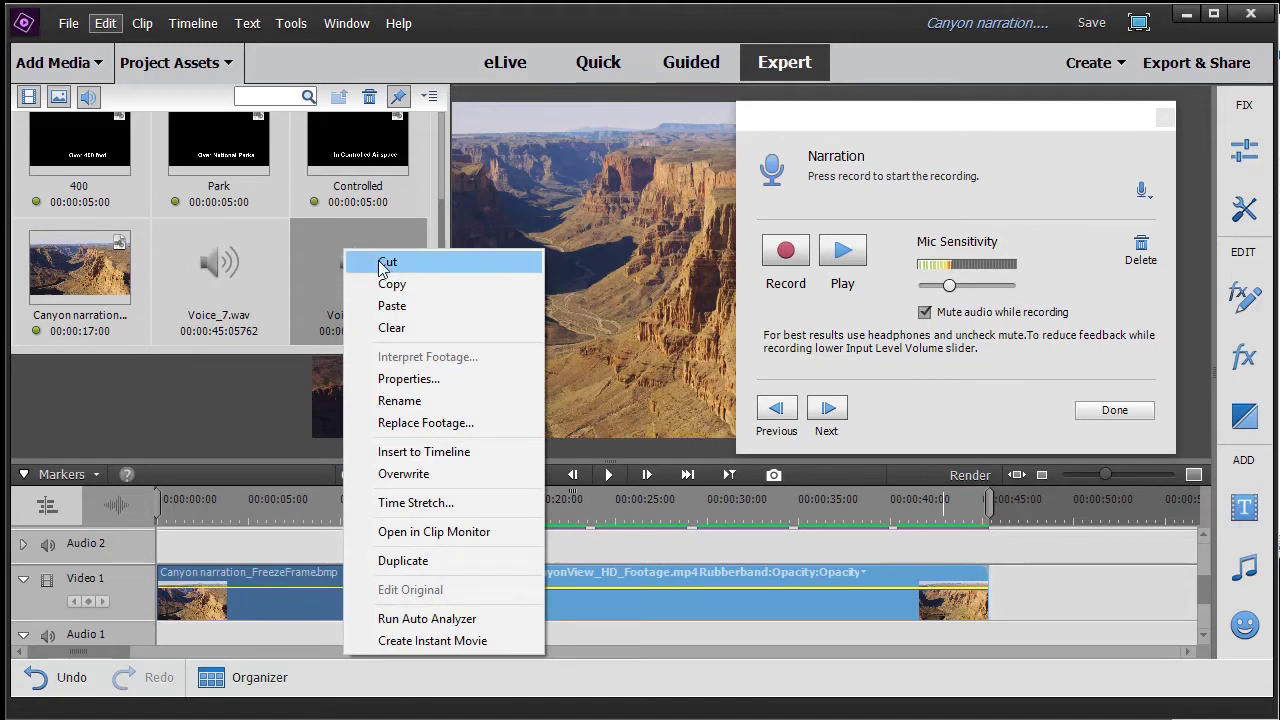
click(387, 262)
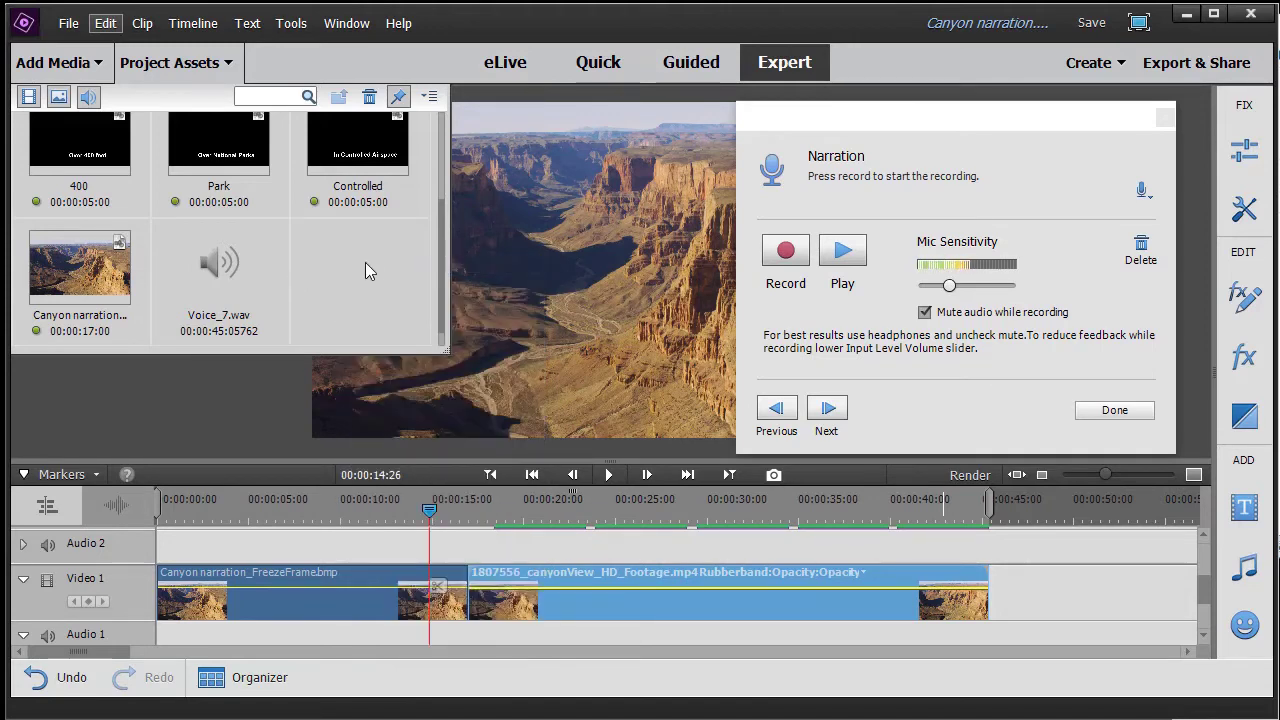
click(168, 64)
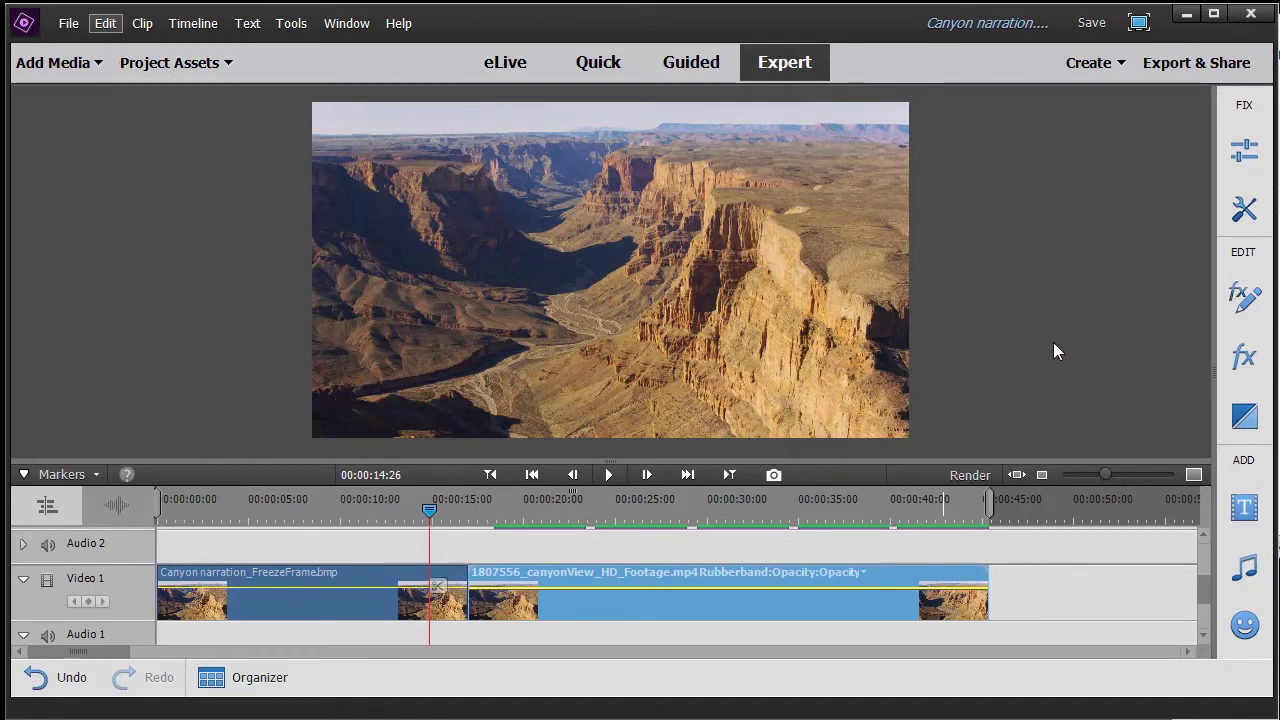
click(287, 27)
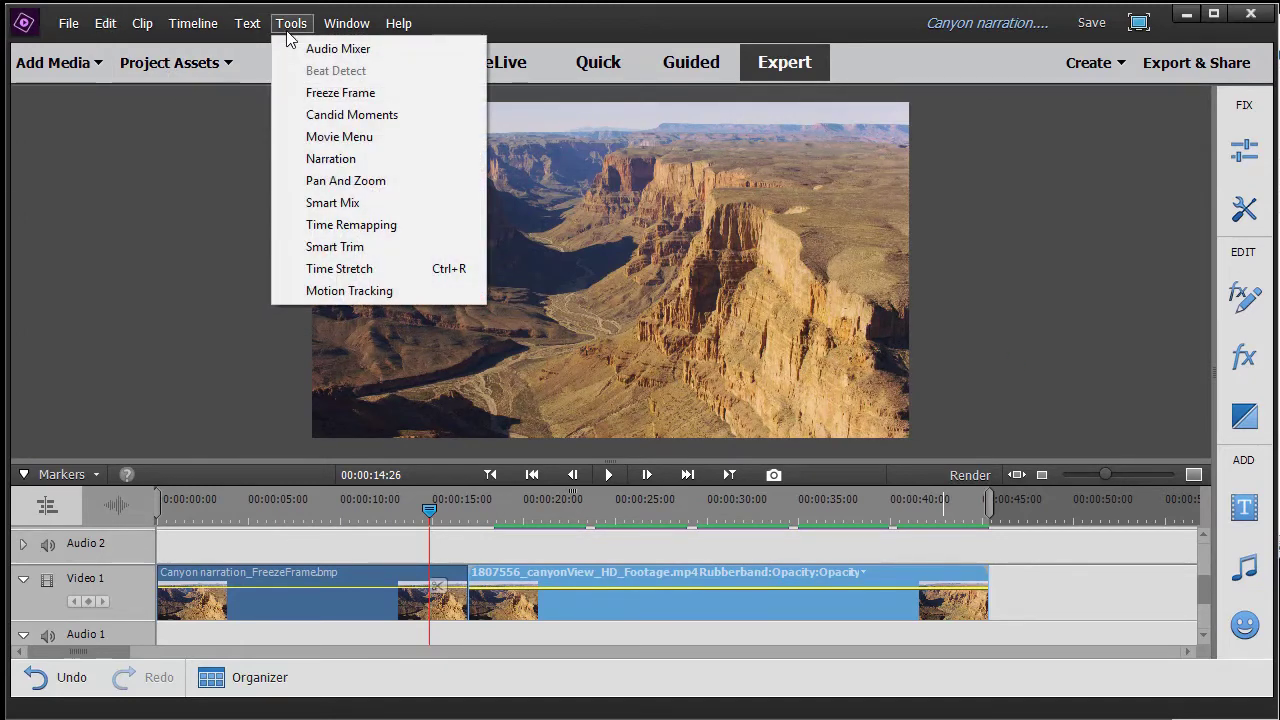
Step: Record a new five-second narration take, Voice_10.wav, starting from the beginning of the movie
click(386, 161)
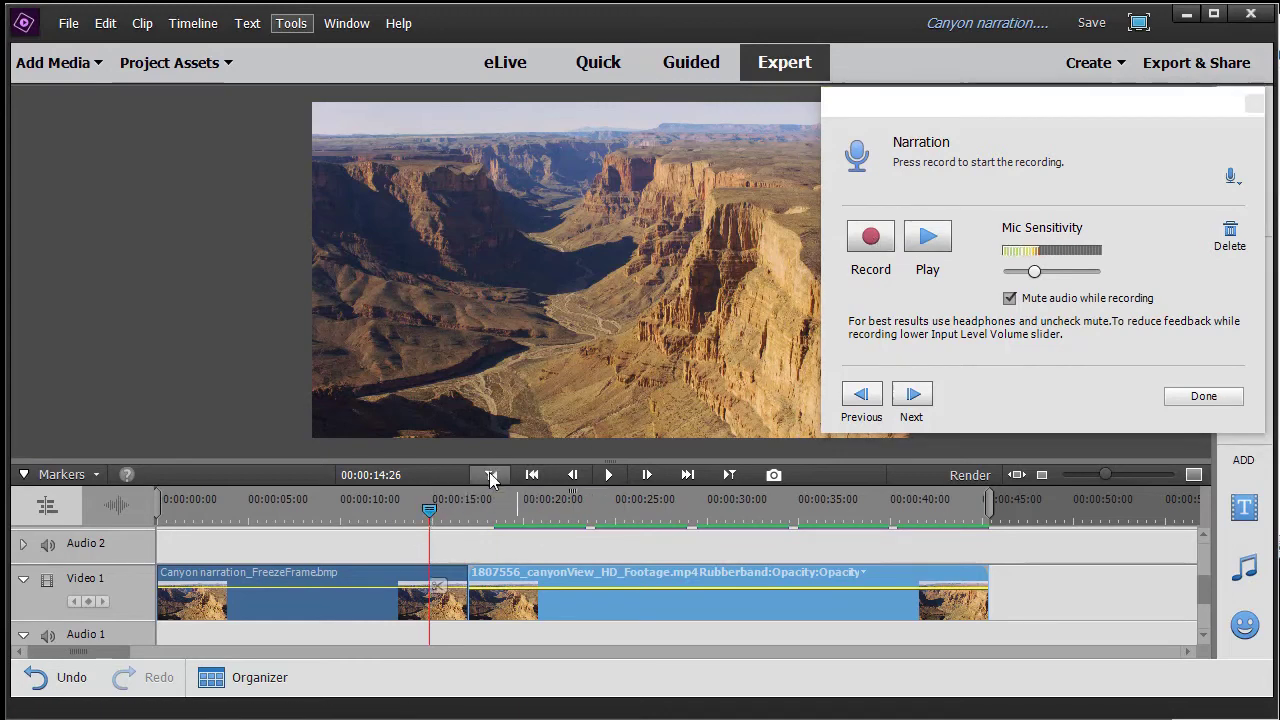
click(490, 474)
click(871, 238)
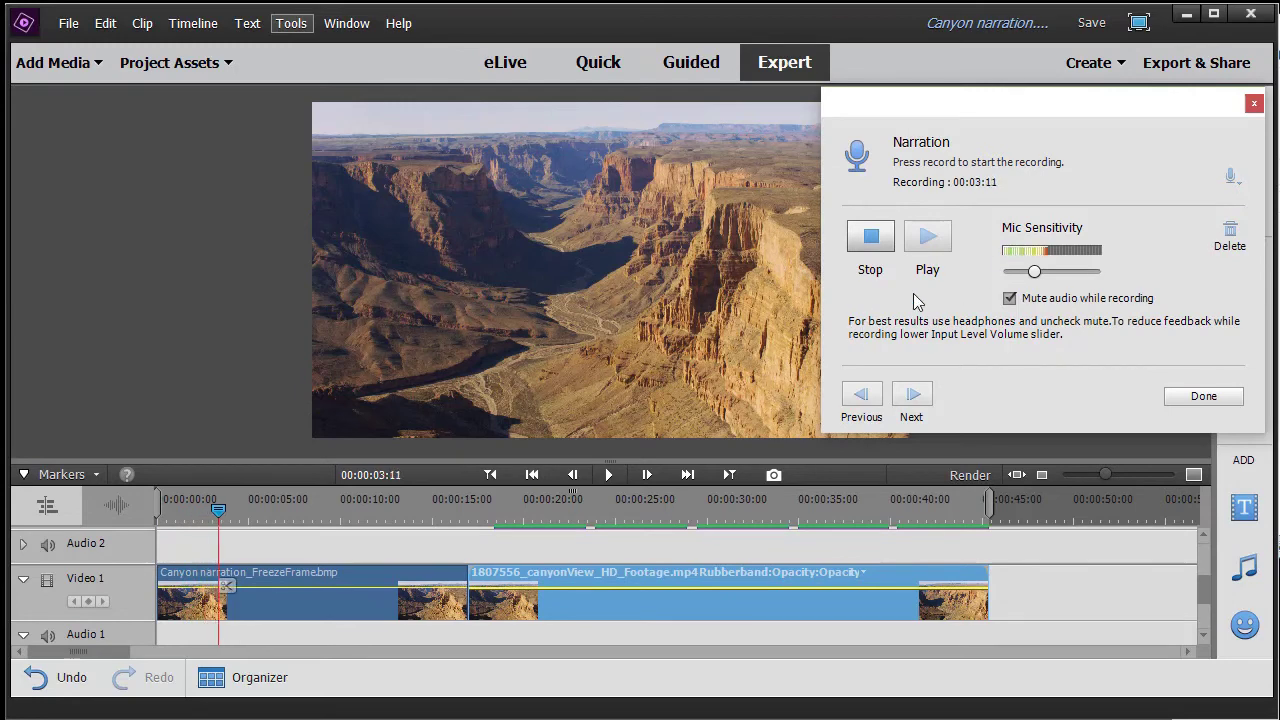
click(876, 252)
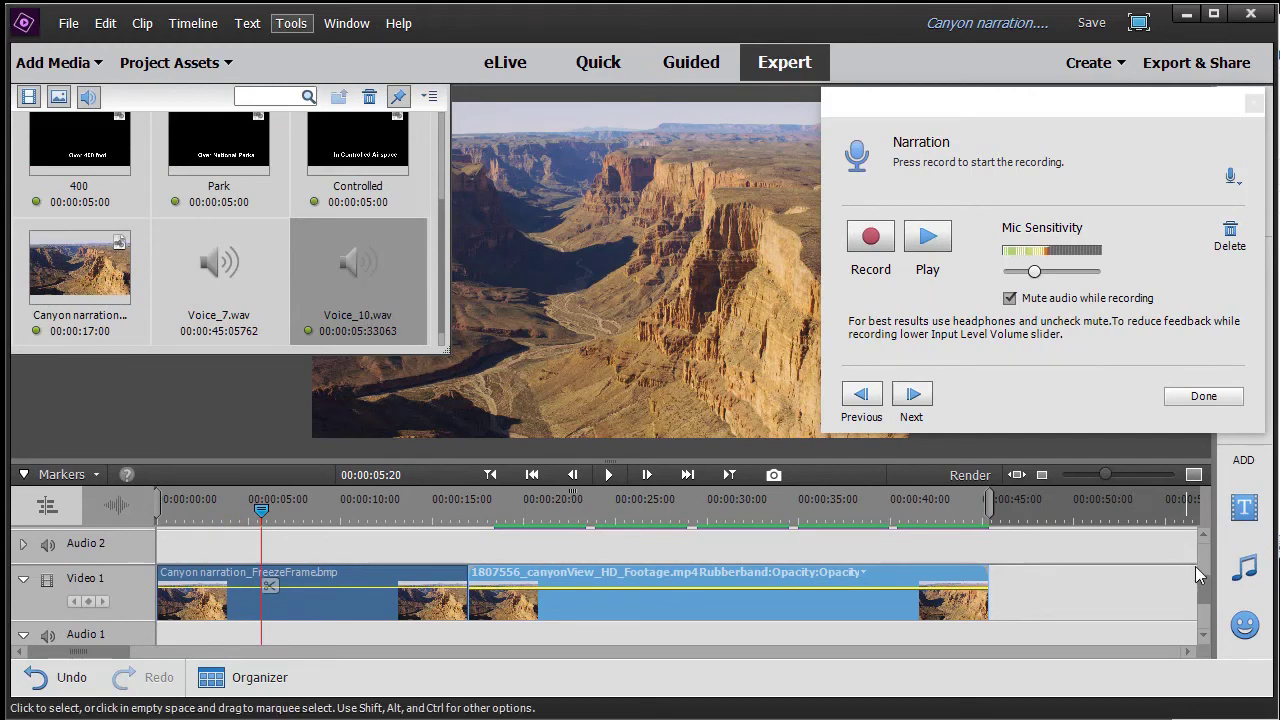
Step: Play back Voice_10.wav, replay it from the movie start, then close the recorder with Done
scroll(970, 605, down, 3)
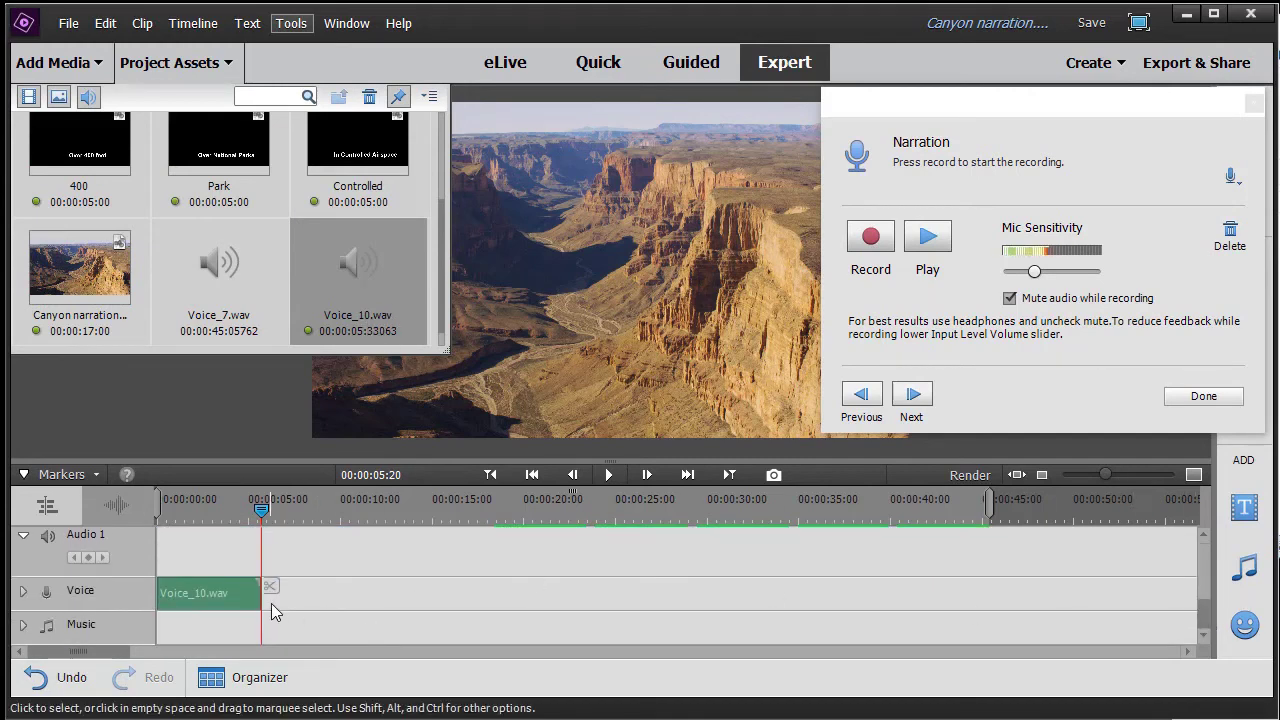
click(929, 238)
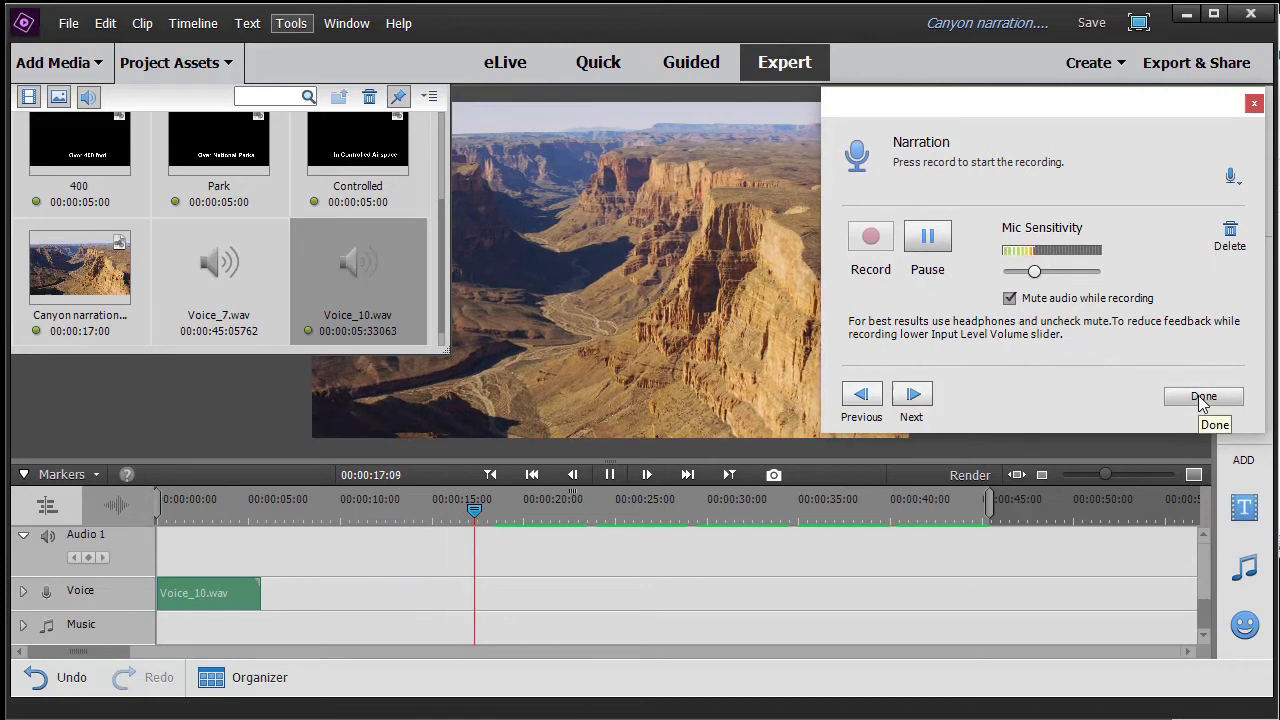
click(928, 238)
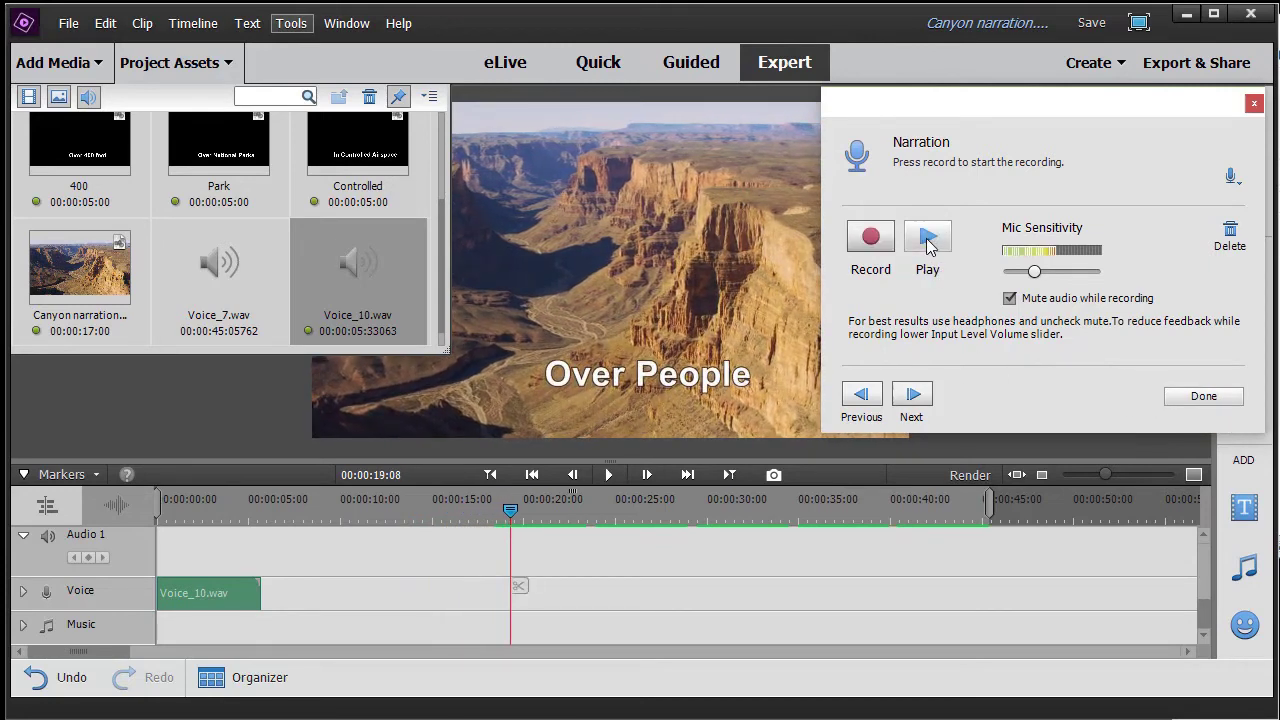
drag(509, 516, 105, 541)
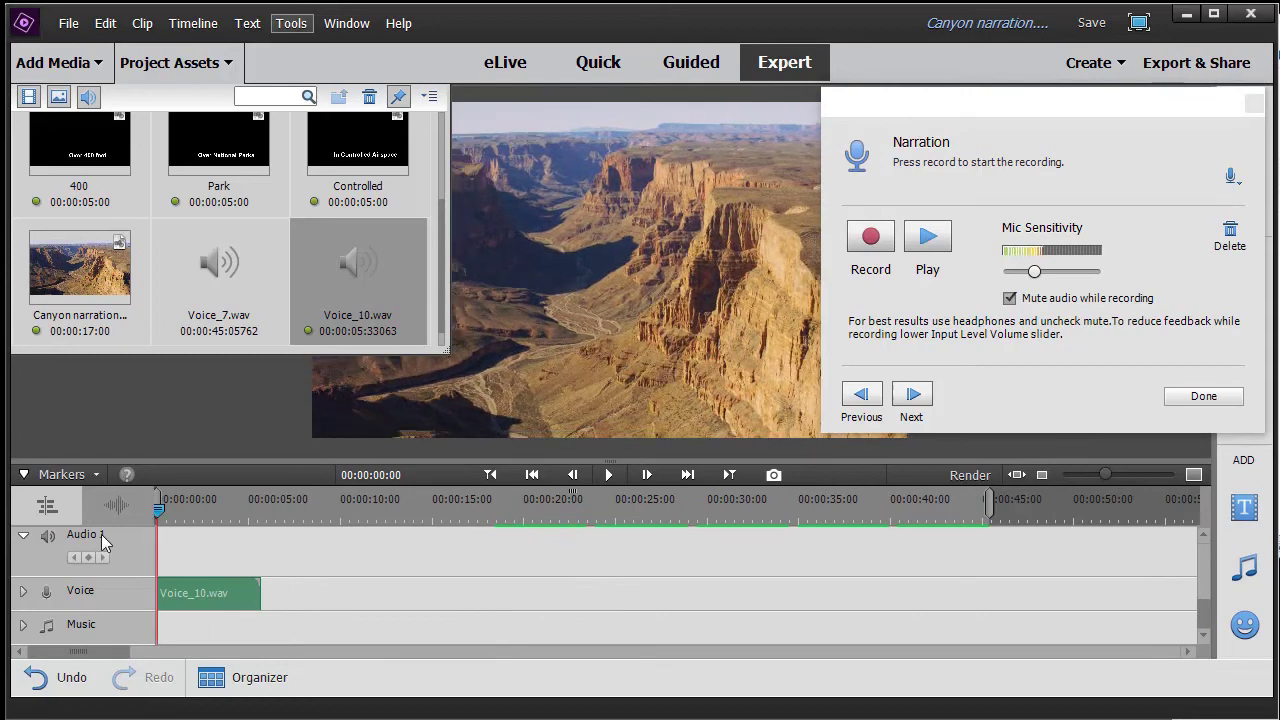
click(931, 239)
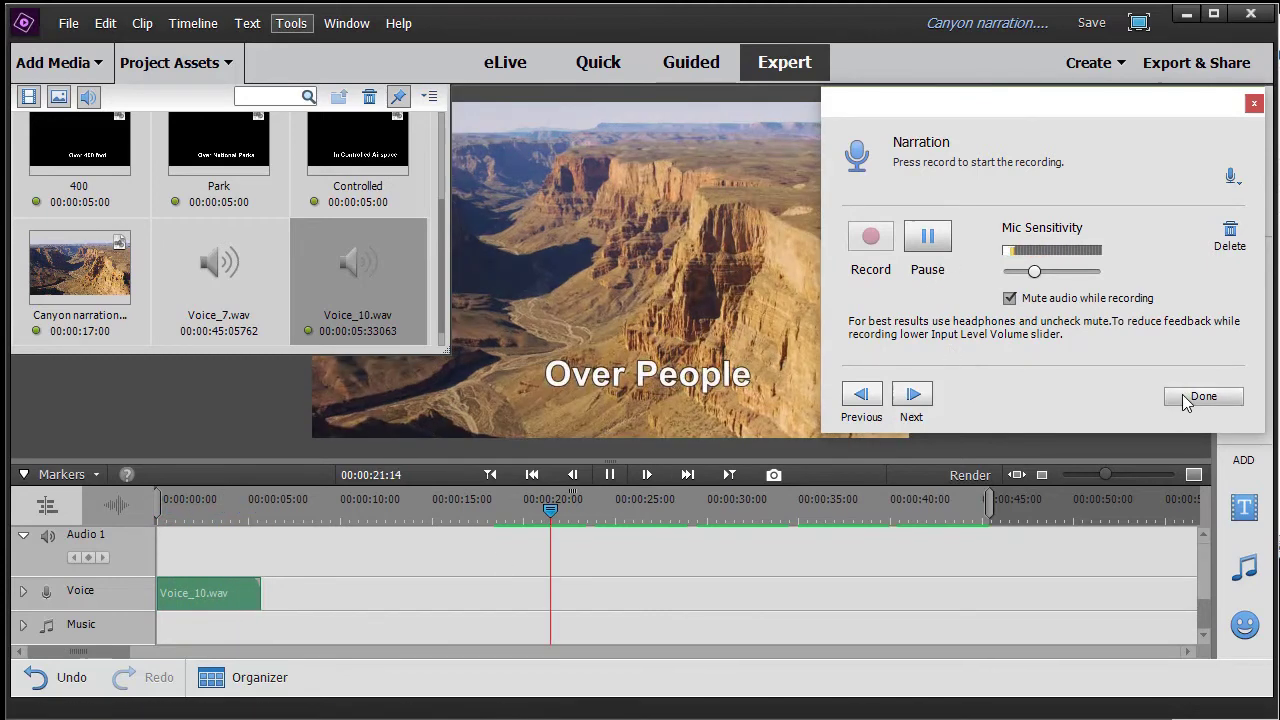
click(1180, 396)
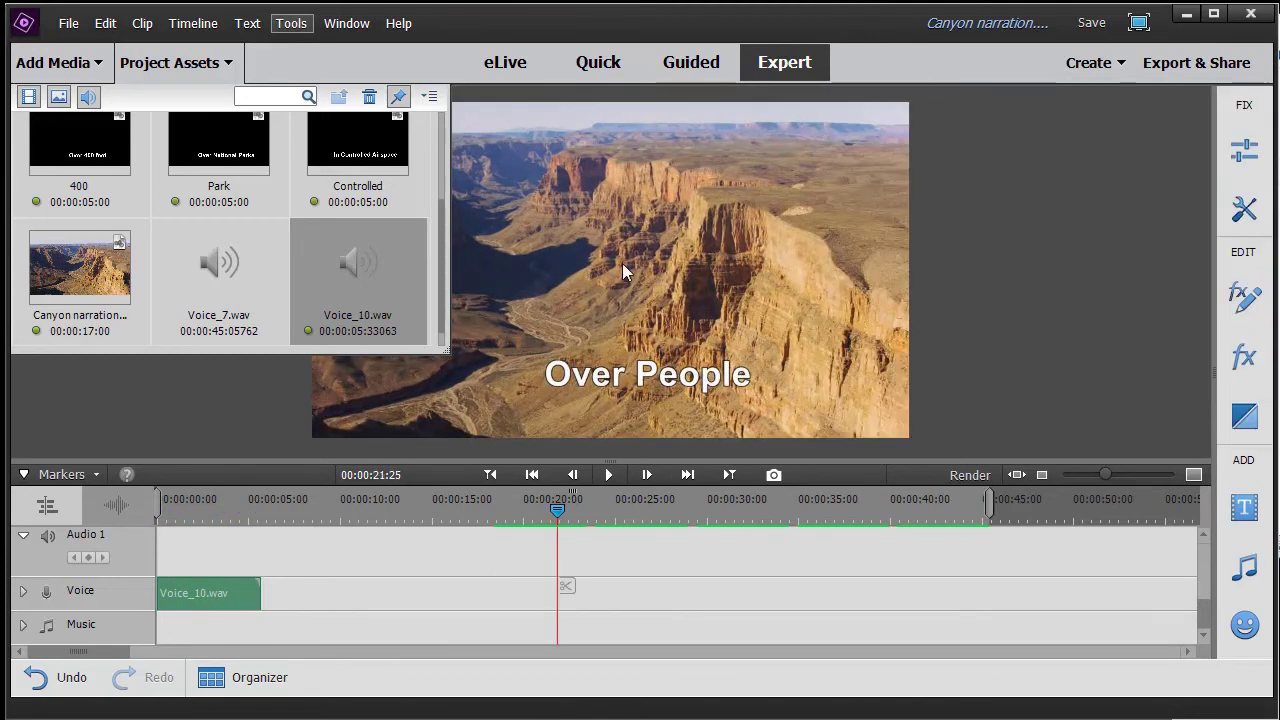
Step: Hide Project Assets, scroll to the Voice track, and expand it to reveal Voice_10.wav's waveform
click(171, 70)
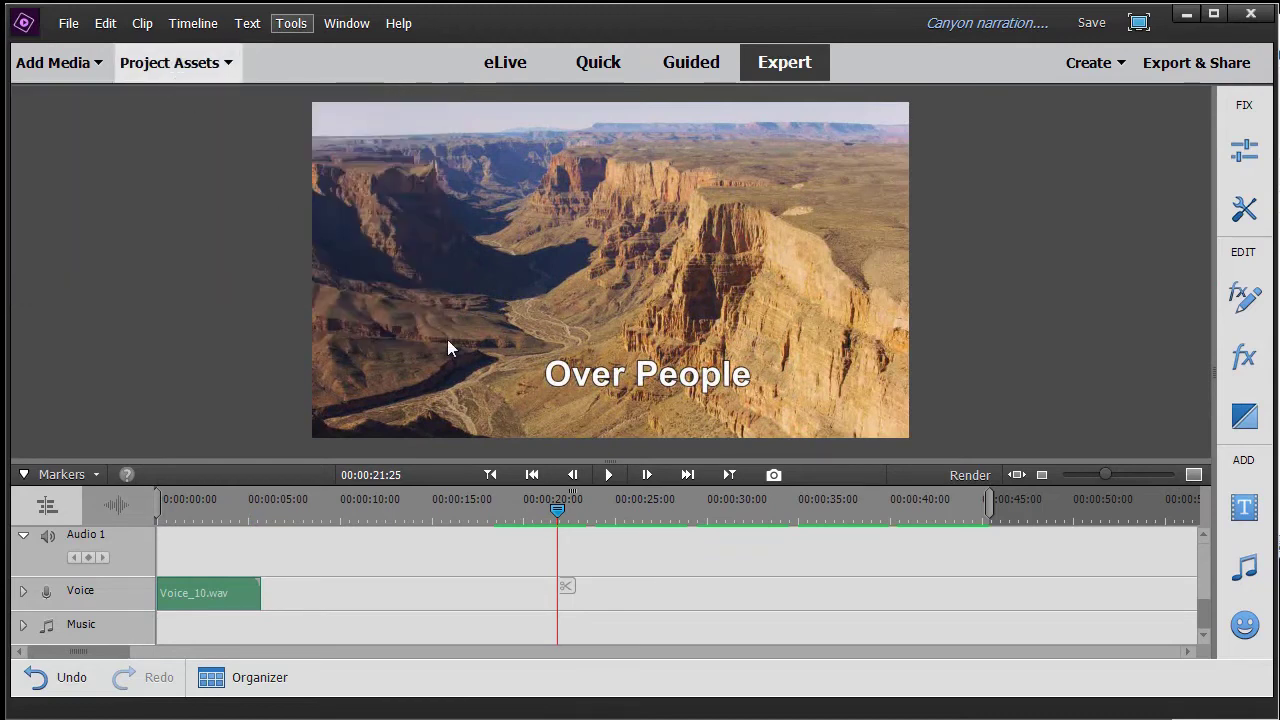
mouse_move(1203, 630)
mouse_down()
mouse_move(1183, 549)
mouse_move(1185, 612)
mouse_up()
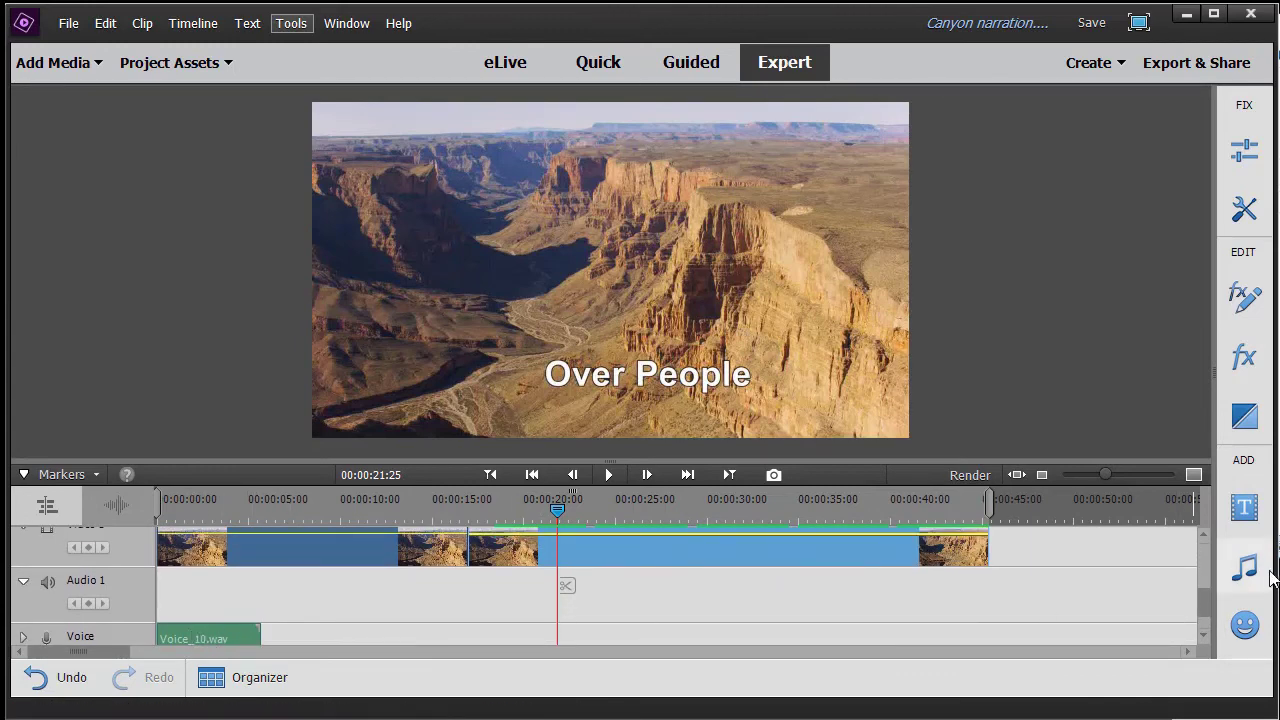
drag(1201, 609, 1204, 630)
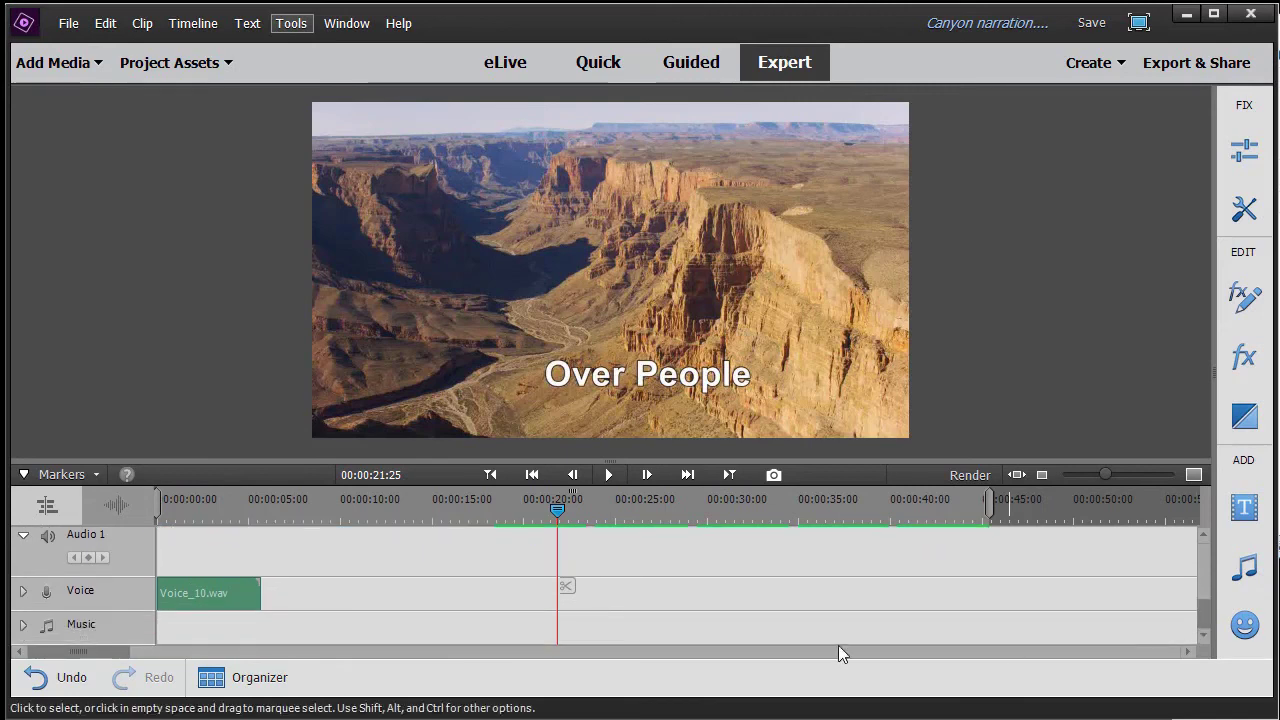
click(24, 592)
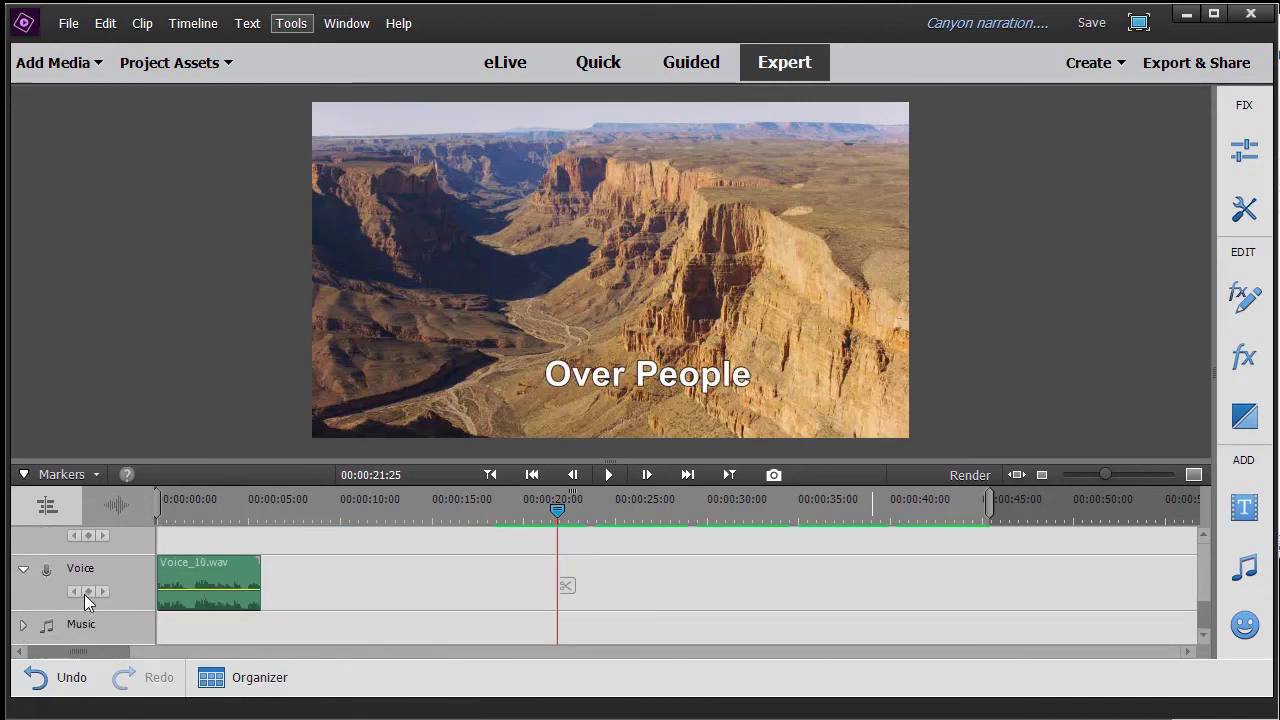